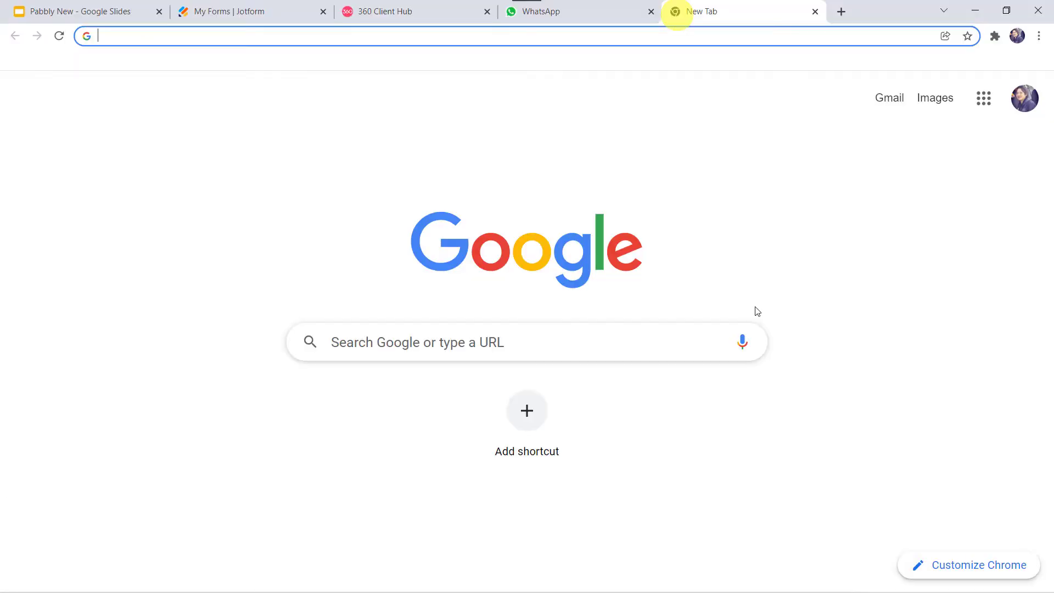
Go to pabbly.com and sign in from the Pabbly Connect product page
{"action": "type", "text": "pabbly"}
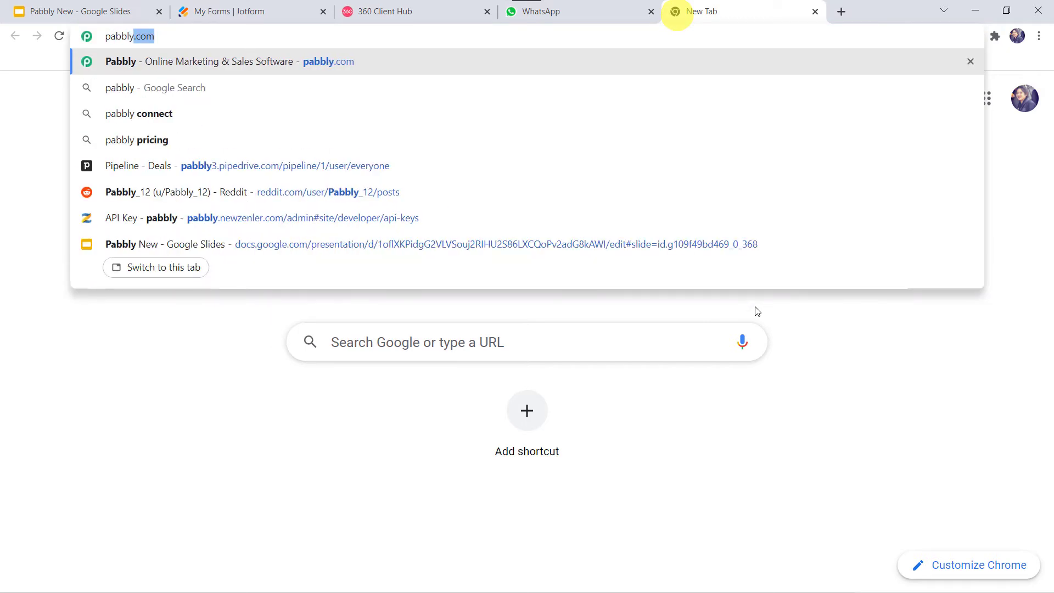
{"action": "key", "text": "Return"}
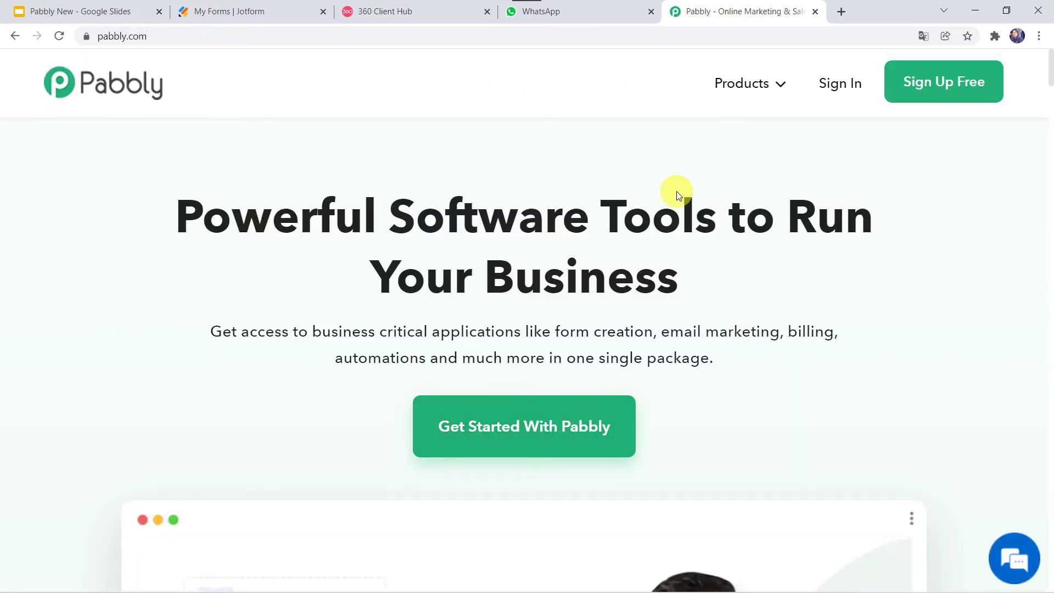
{"action": "mouse_move", "coordinate": [747, 83]}
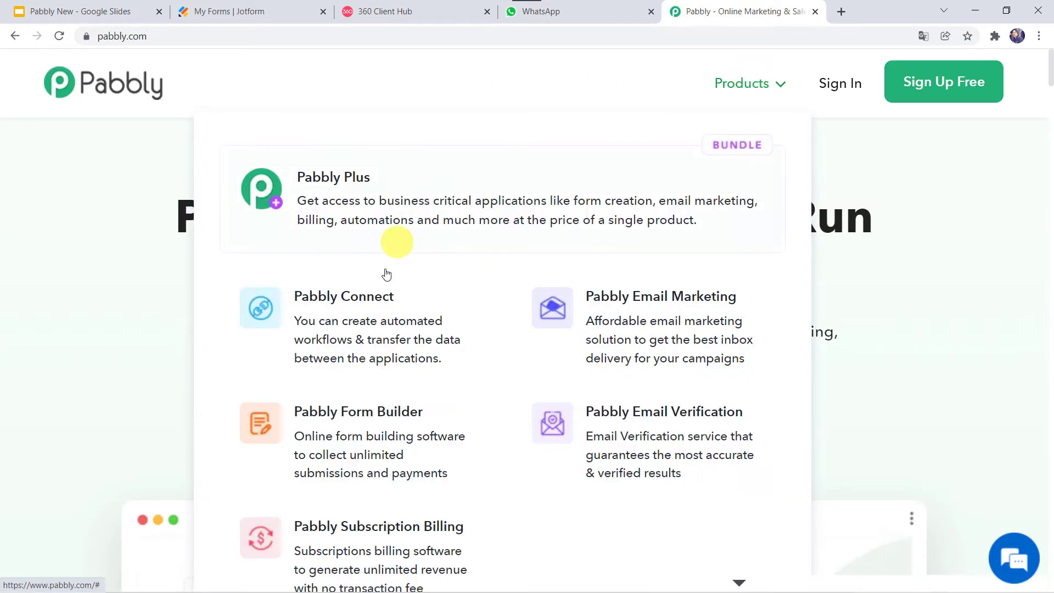
{"action": "left_click", "coordinate": [372, 312]}
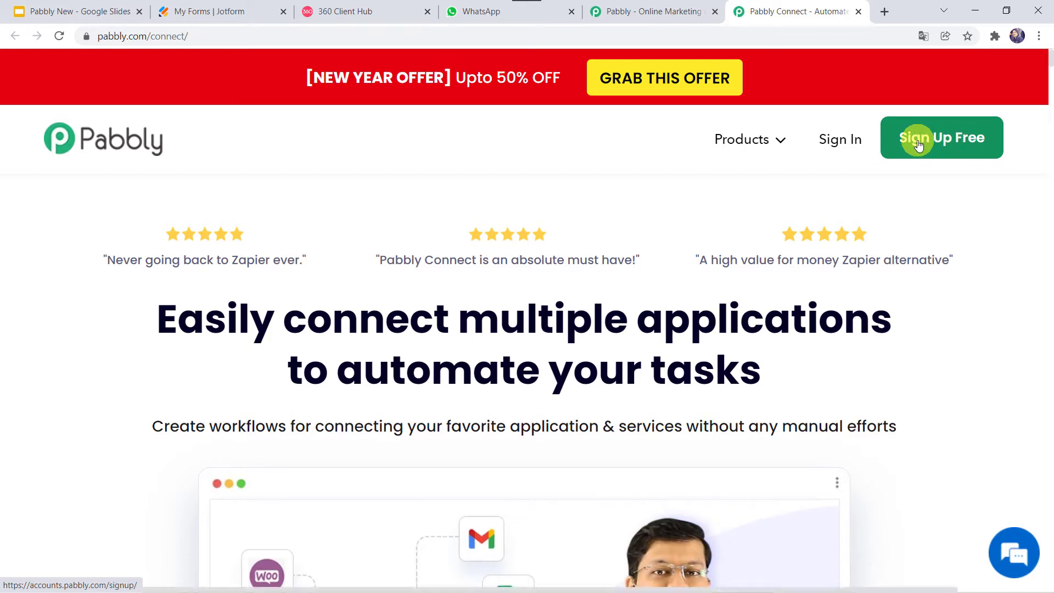
{"action": "left_click", "coordinate": [842, 142]}
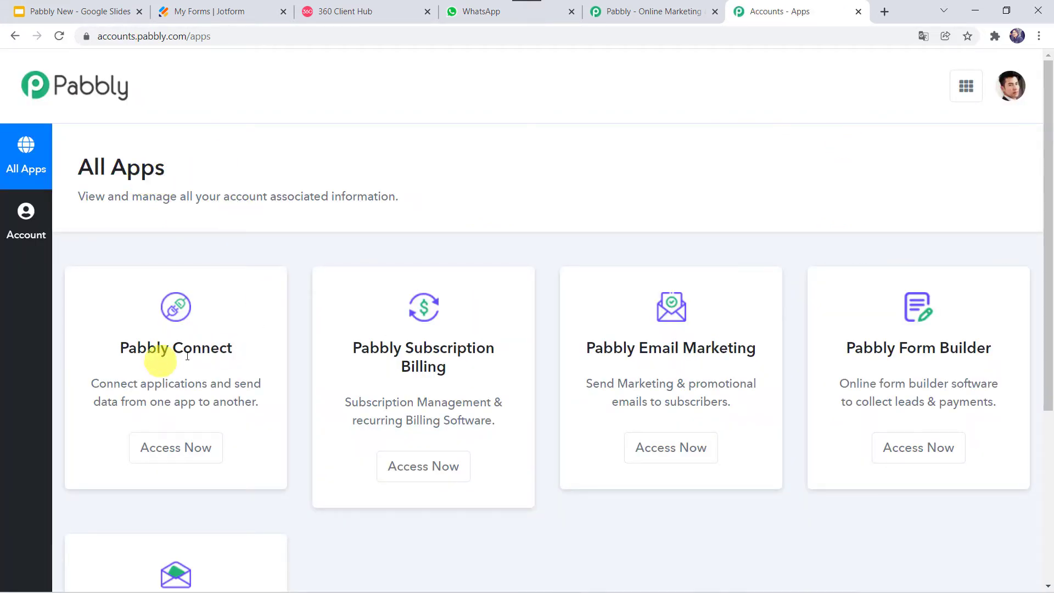
Open Pabbly Connect from the account's All Apps page
{"action": "left_click", "coordinate": [177, 456]}
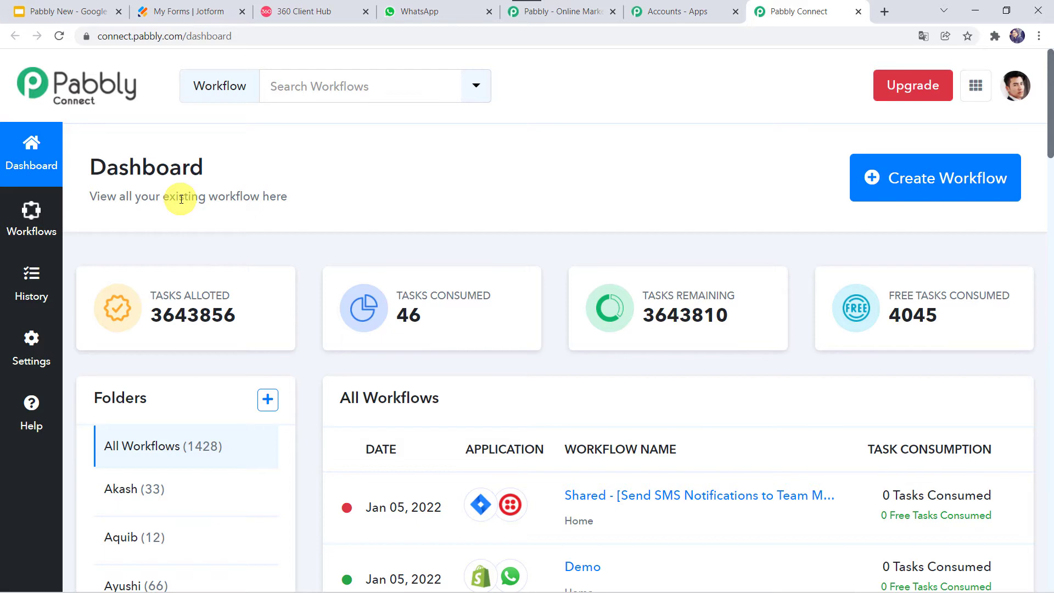
{"action": "scroll", "coordinate": [522, 434], "scroll_direction": "down", "scroll_amount": 5}
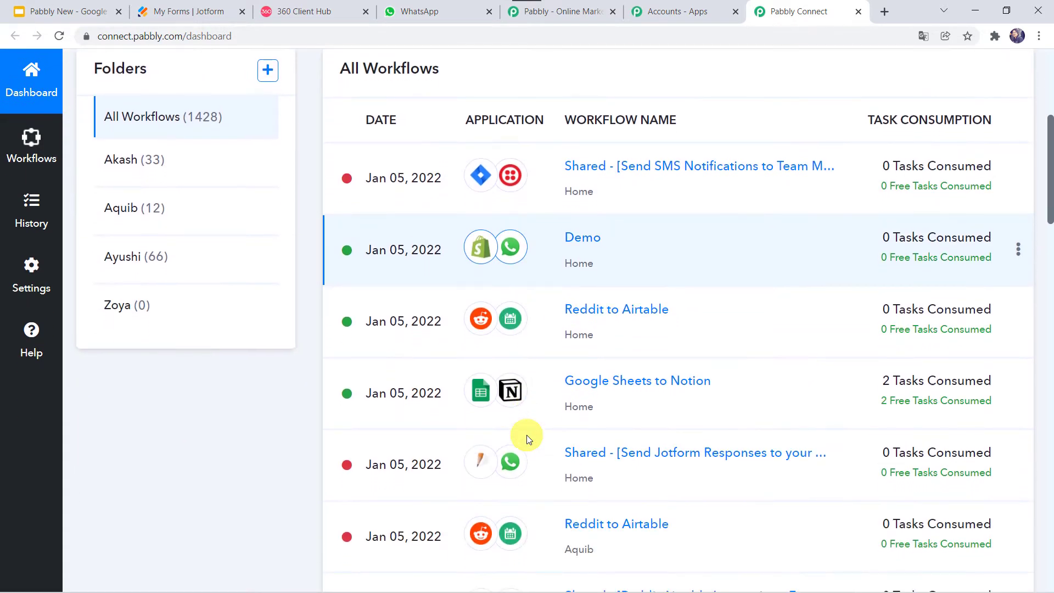
{"action": "scroll", "coordinate": [527, 439], "scroll_direction": "up", "scroll_amount": 5}
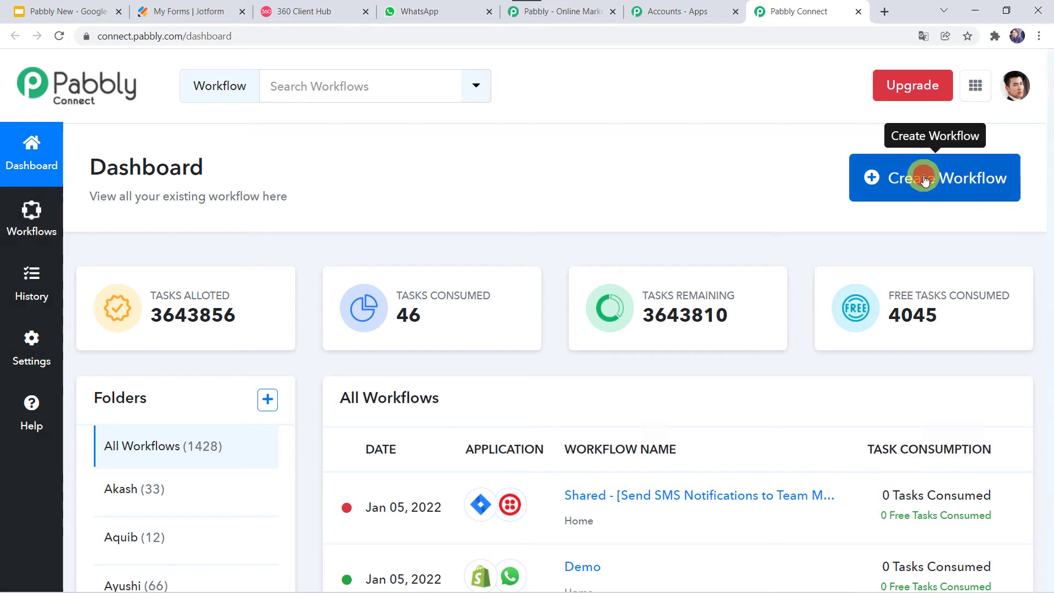
Start a new workflow named 'Jotform to WhatsApp Integration'
{"action": "left_click", "coordinate": [916, 178]}
{"action": "left_click", "coordinate": [389, 332]}
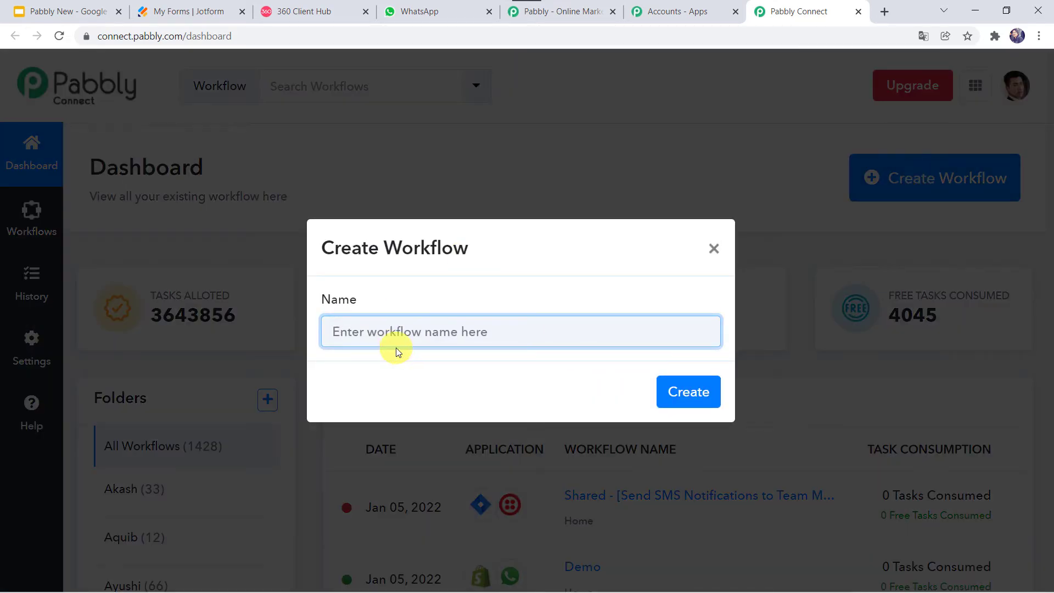
{"action": "left_click", "coordinate": [425, 336]}
{"action": "left_click", "coordinate": [426, 336]}
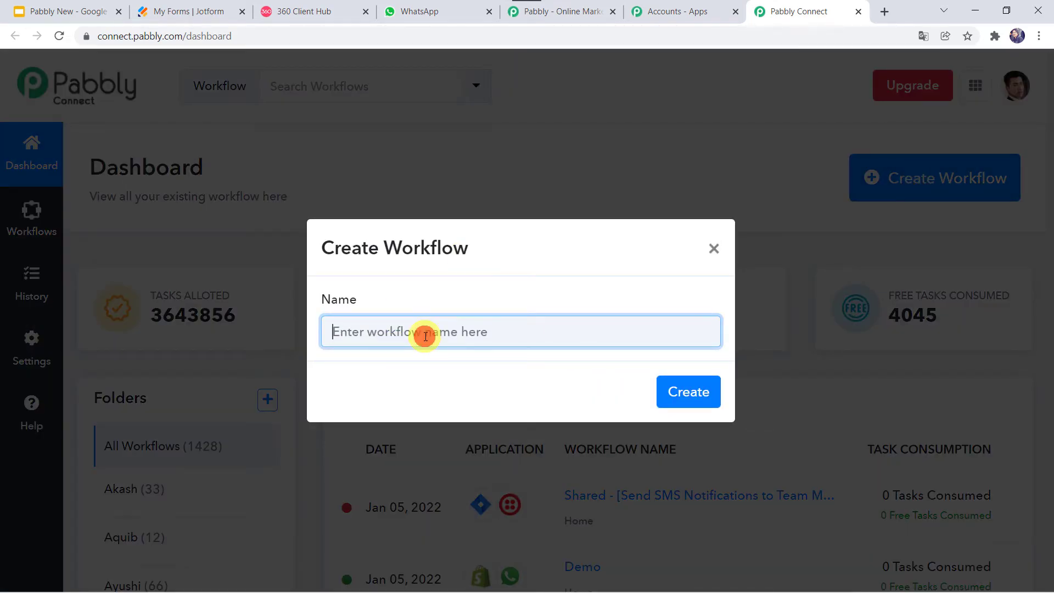
{"action": "type", "text": "Jotform to WhatsApp Integration"}
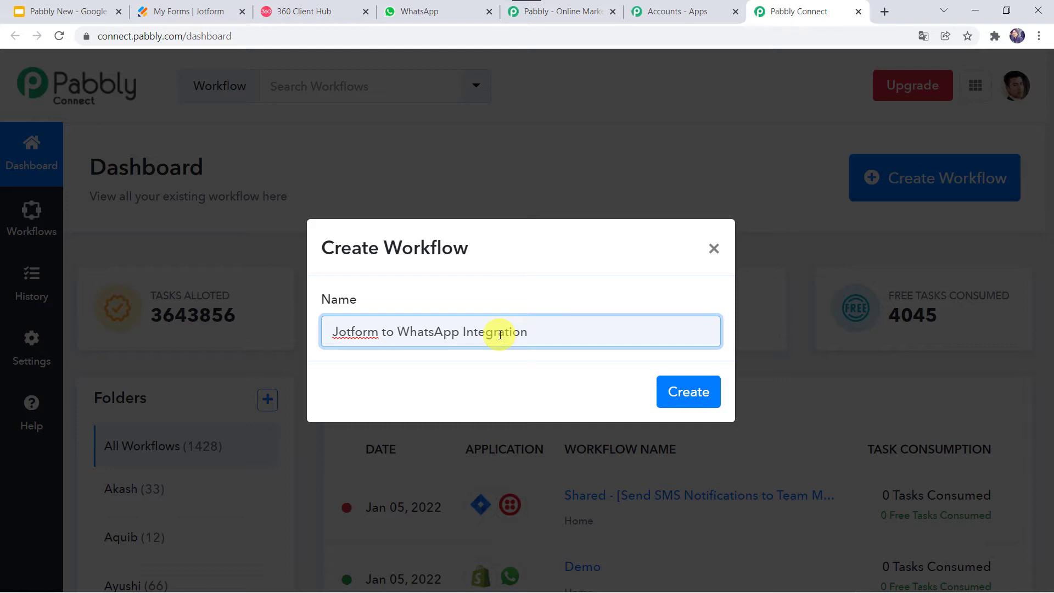
Create the workflow and review its trigger and action steps
{"action": "left_click", "coordinate": [686, 390]}
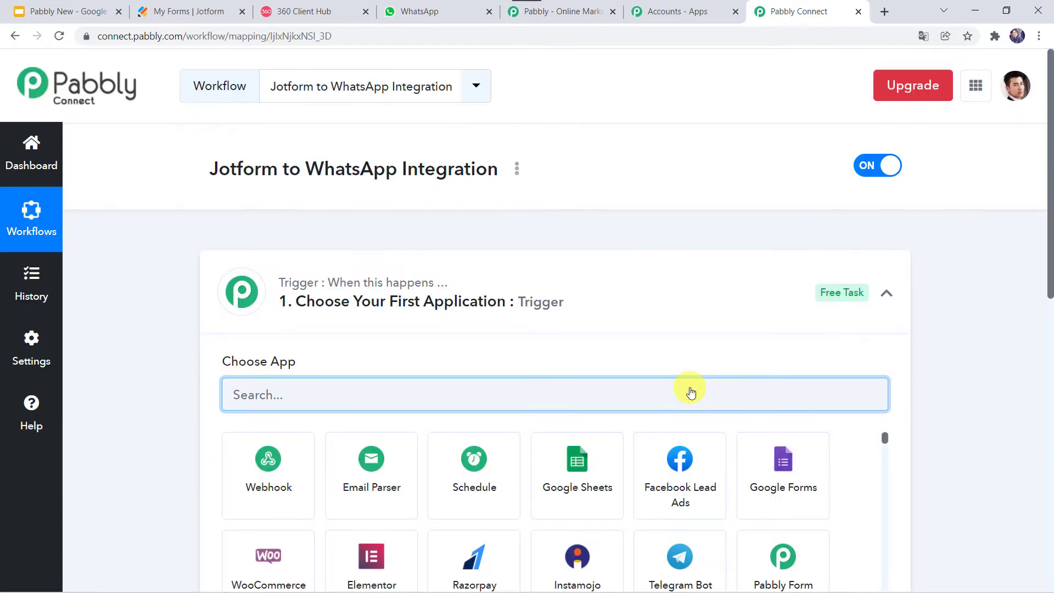
{"action": "left_click", "coordinate": [566, 295]}
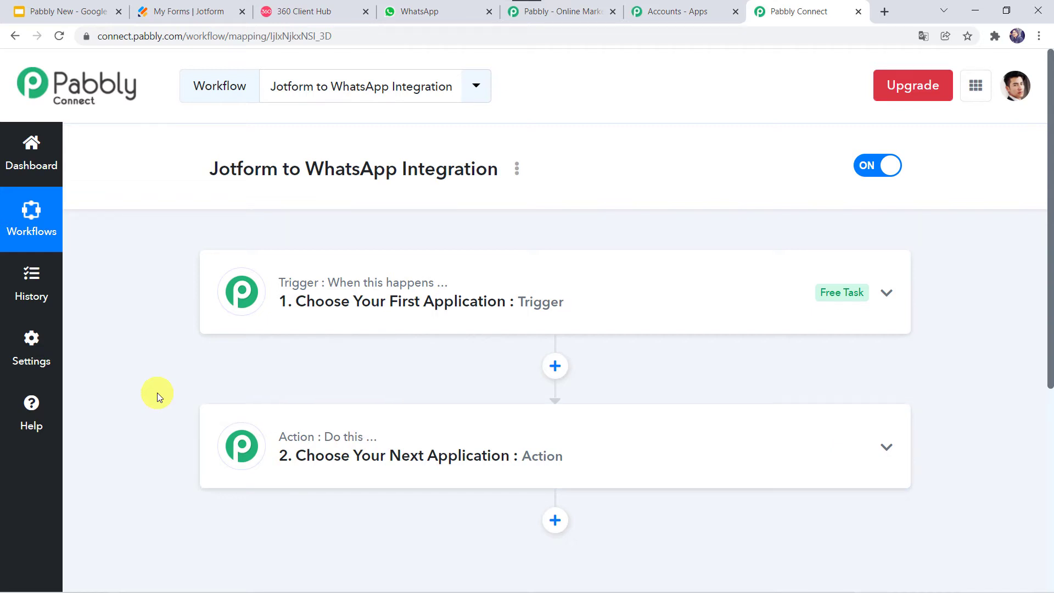
{"action": "left_click", "coordinate": [592, 285]}
{"action": "scroll", "coordinate": [570, 277], "scroll_direction": "down", "scroll_amount": 2}
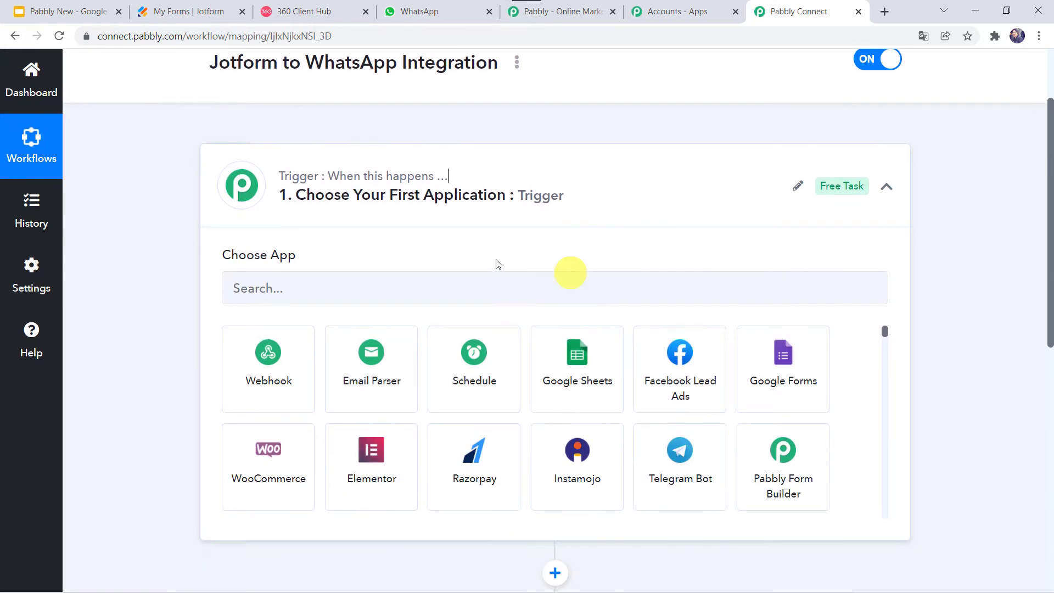
Set the trigger to JotForm New Response and copy its webhook URL
{"action": "left_click", "coordinate": [374, 287]}
{"action": "type", "text": "Jot"}
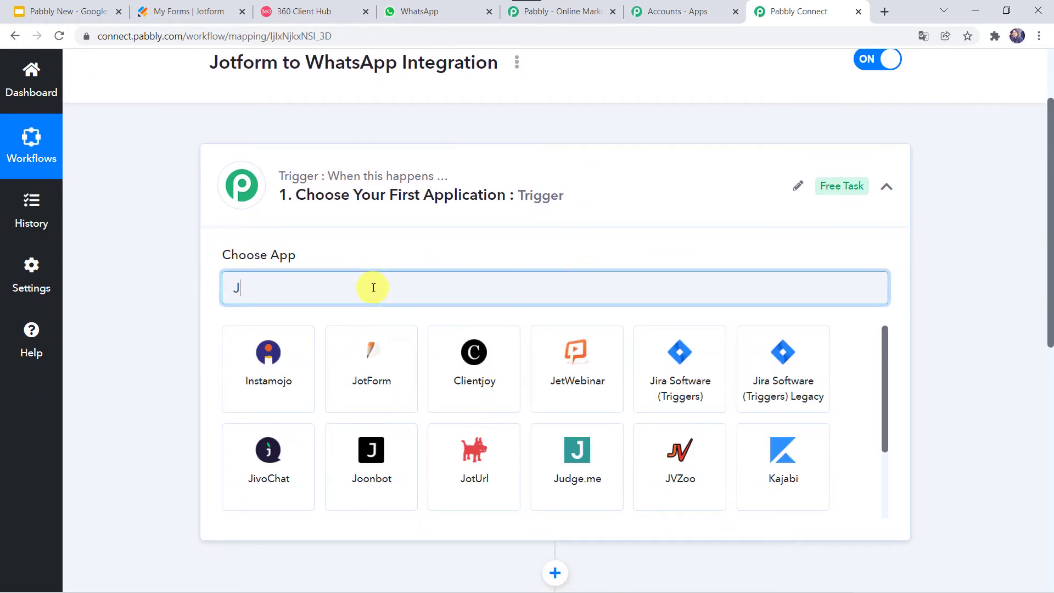
{"action": "left_click", "coordinate": [252, 371]}
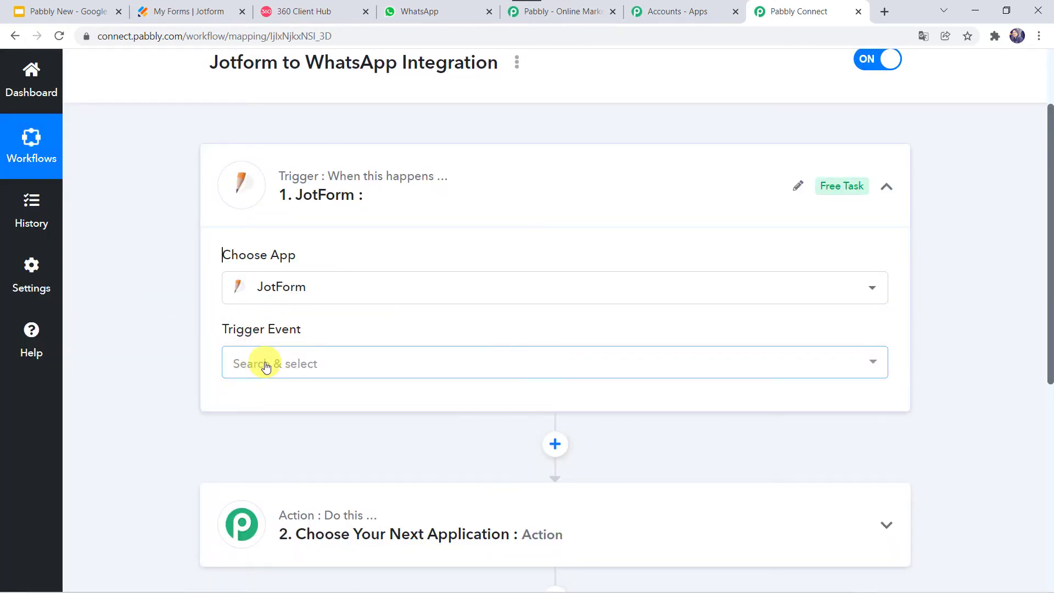
{"action": "left_click", "coordinate": [266, 362]}
{"action": "left_click", "coordinate": [277, 437]}
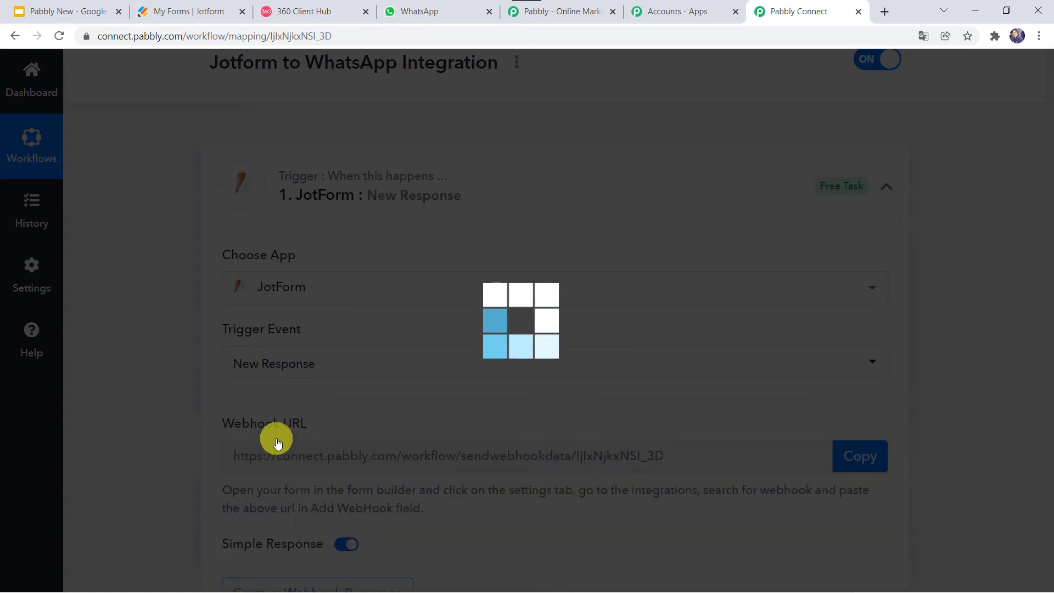
{"action": "scroll", "coordinate": [305, 254], "scroll_direction": "down", "scroll_amount": 2}
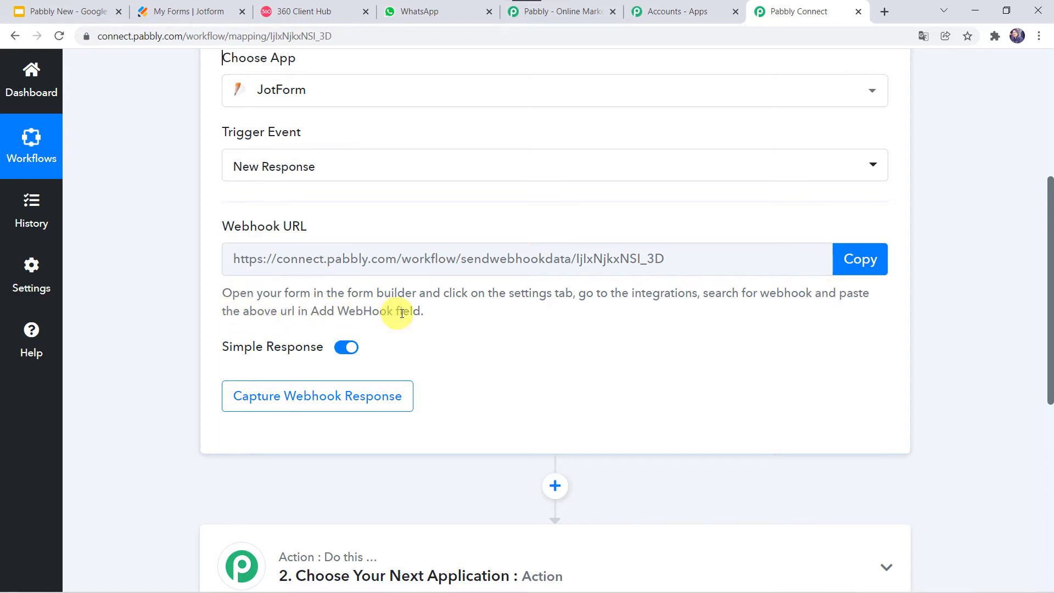
{"action": "left_click", "coordinate": [858, 261]}
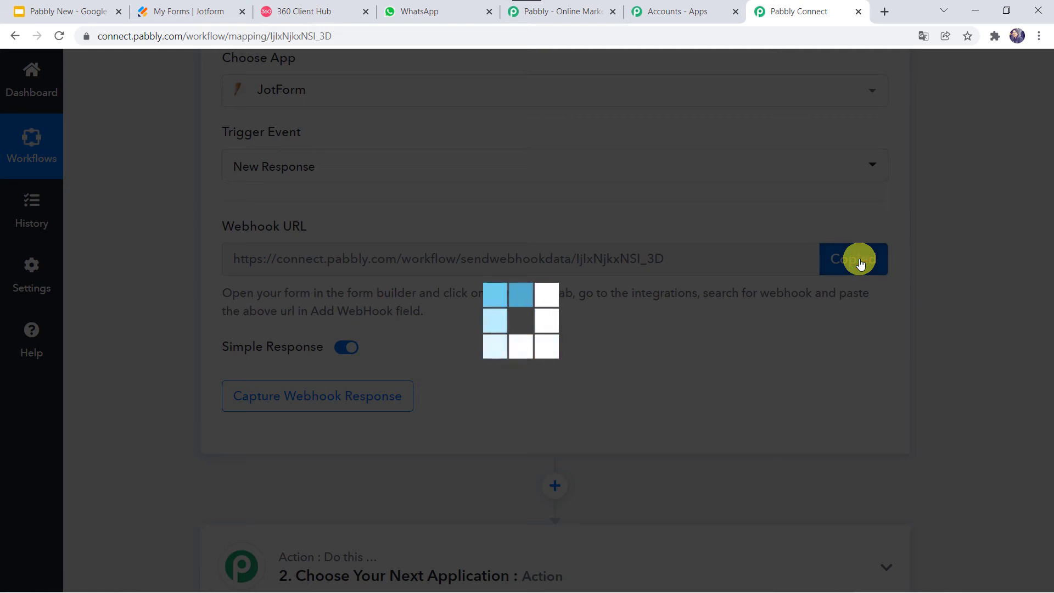
Open the Jotform Contact Form's Integrations settings
{"action": "left_click", "coordinate": [210, 13]}
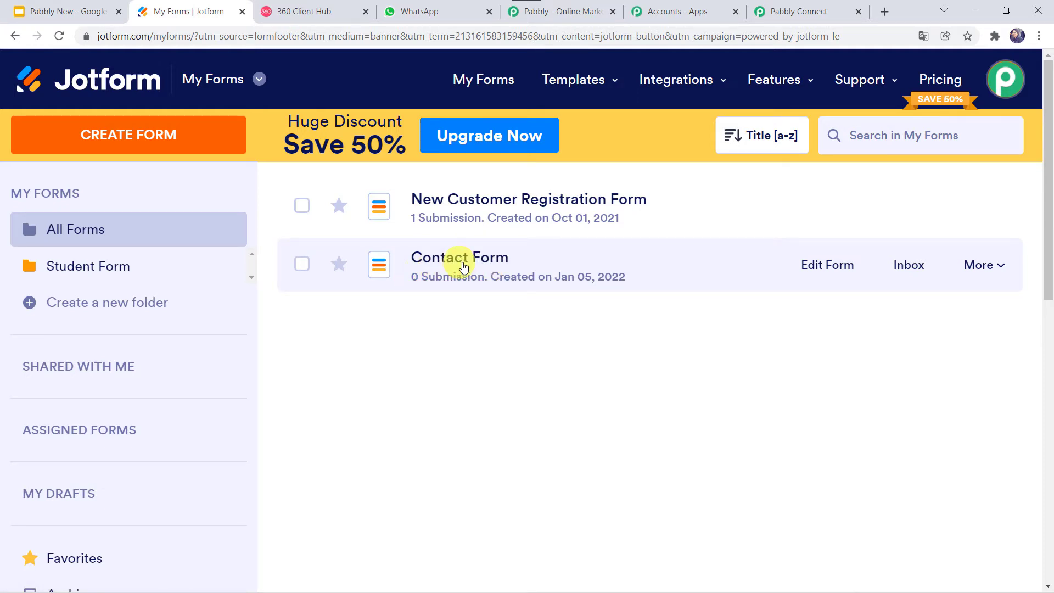
{"action": "left_click", "coordinate": [818, 272]}
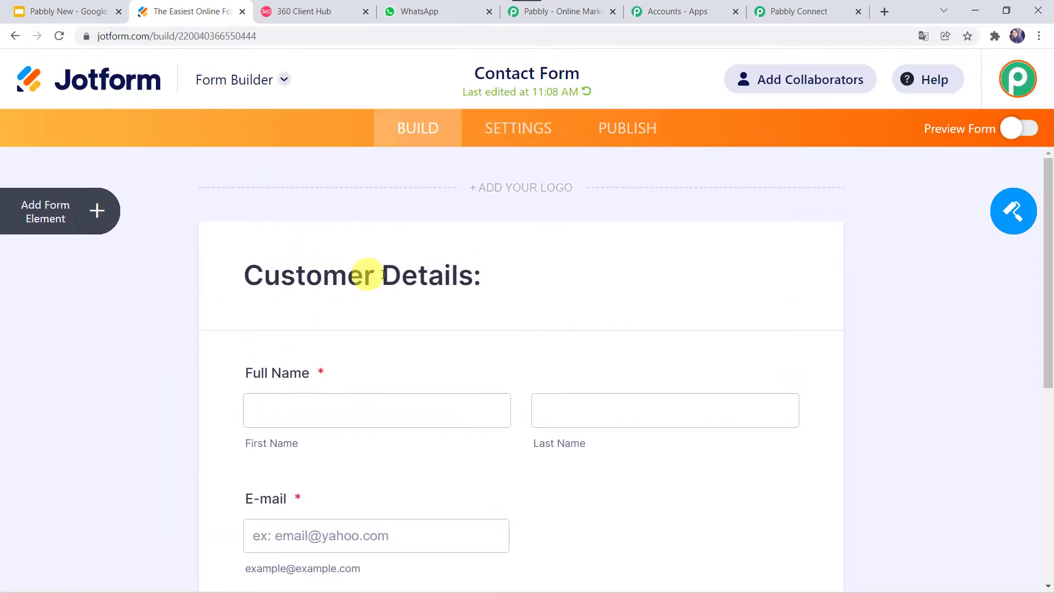
{"action": "scroll", "coordinate": [197, 329], "scroll_direction": "down", "scroll_amount": 3}
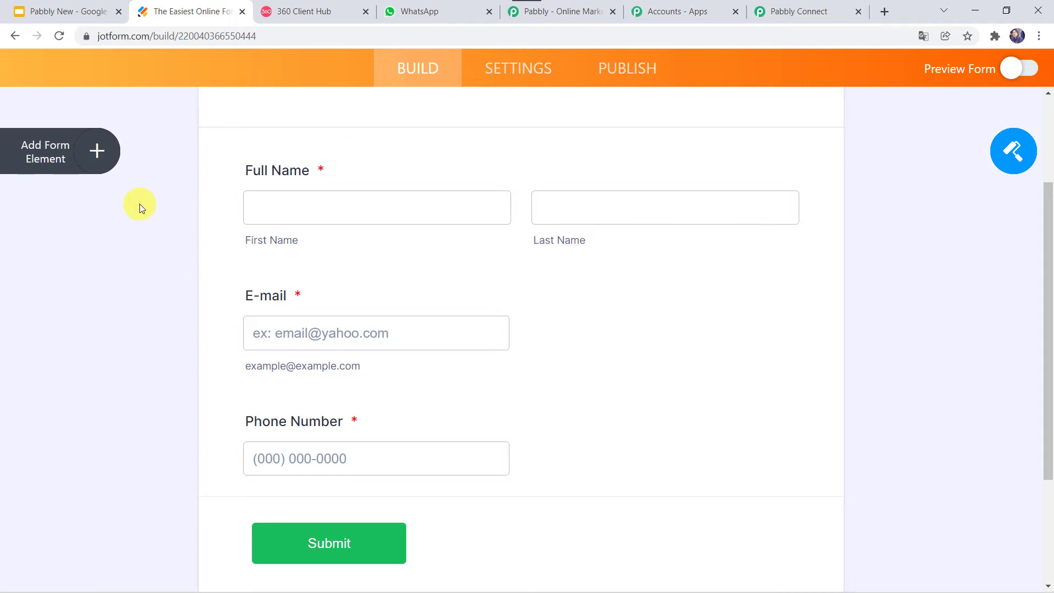
{"action": "scroll", "coordinate": [141, 207], "scroll_direction": "up", "scroll_amount": 1}
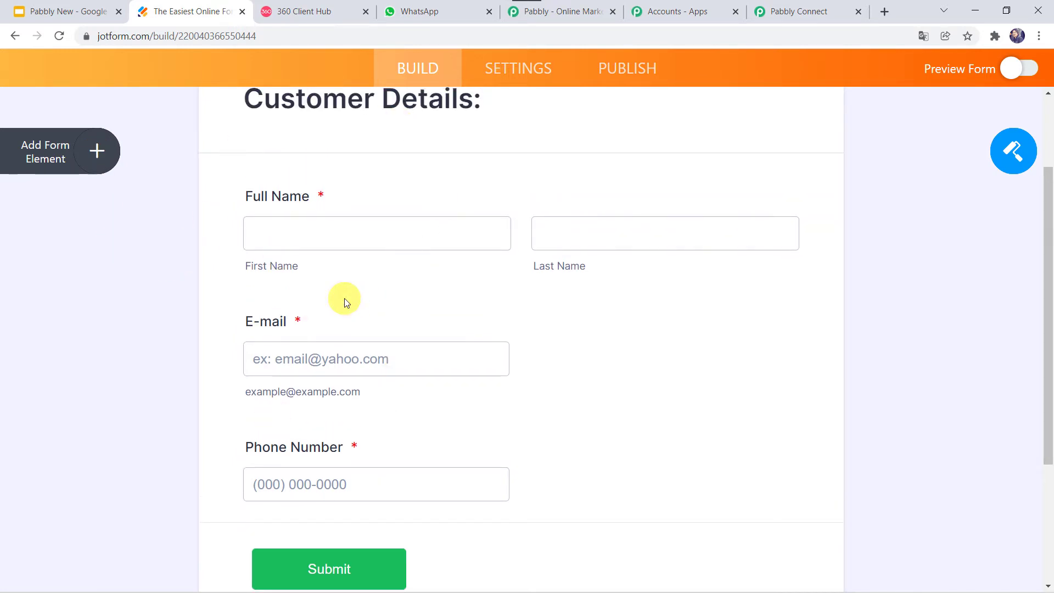
{"action": "scroll", "coordinate": [344, 298], "scroll_direction": "up", "scroll_amount": 3}
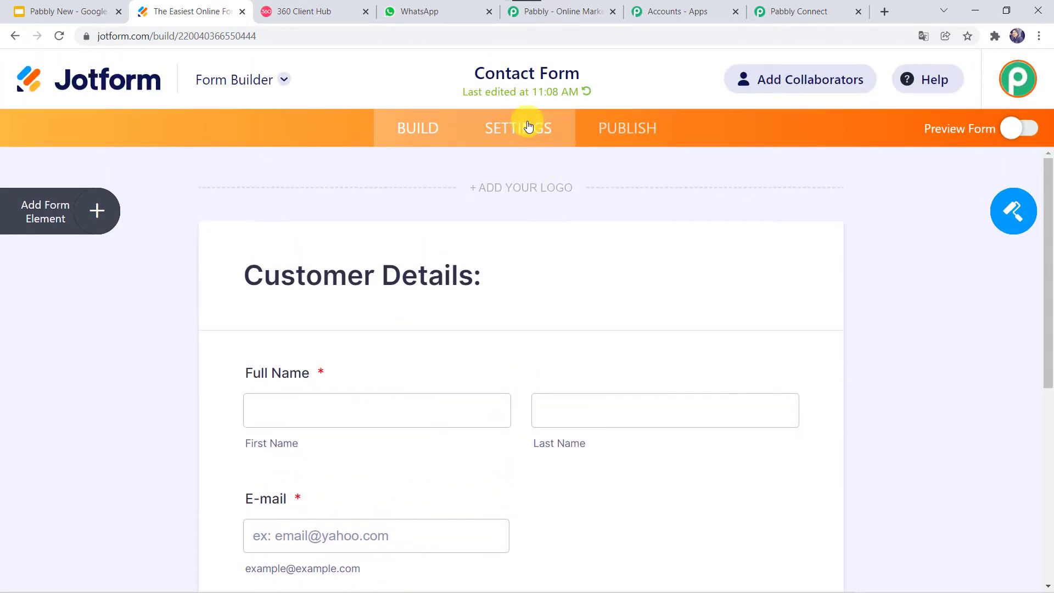
{"action": "left_click", "coordinate": [528, 126]}
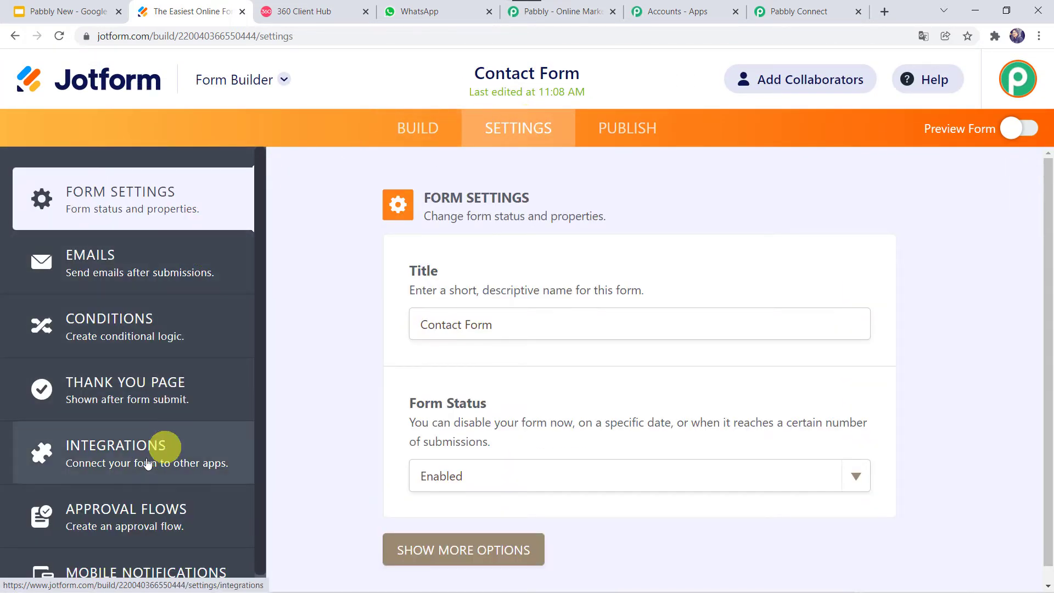
{"action": "left_click", "coordinate": [124, 446]}
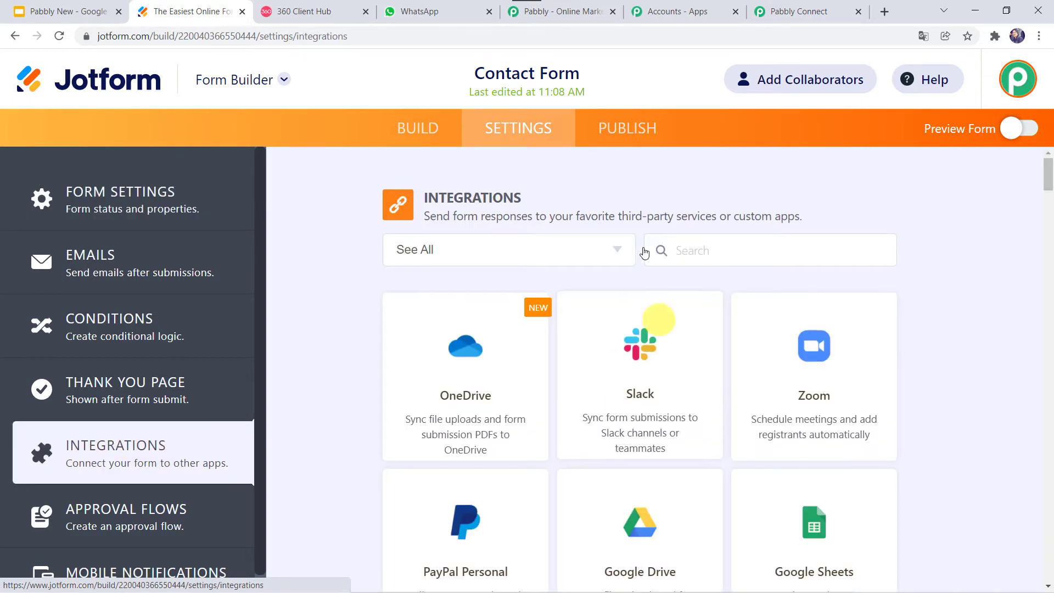
Add a WebHooks integration pointing to the pasted Pabbly webhook URL
{"action": "left_click", "coordinate": [686, 255]}
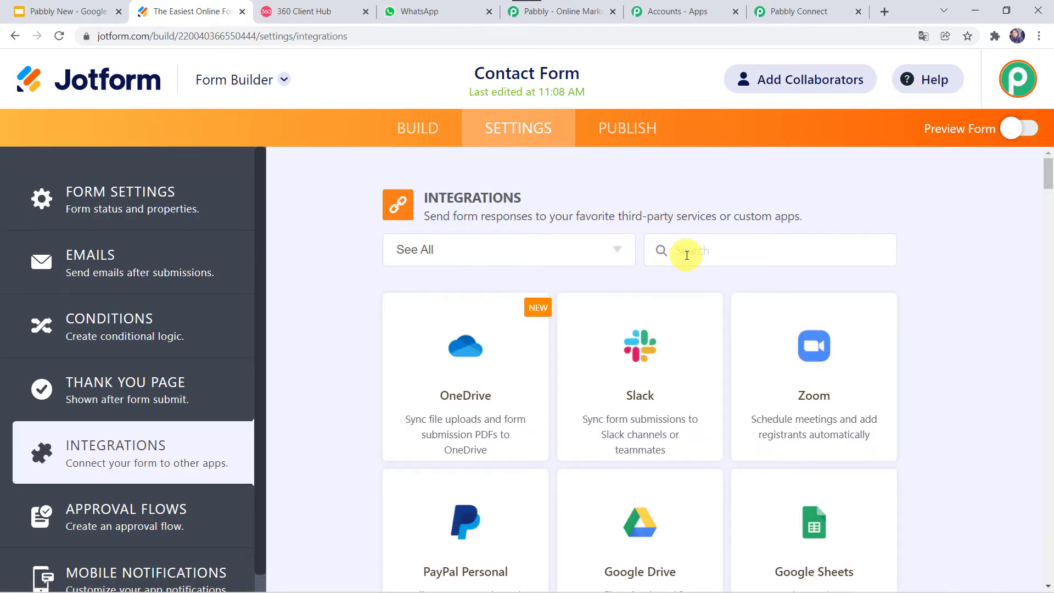
{"action": "type", "text": "WEb"}
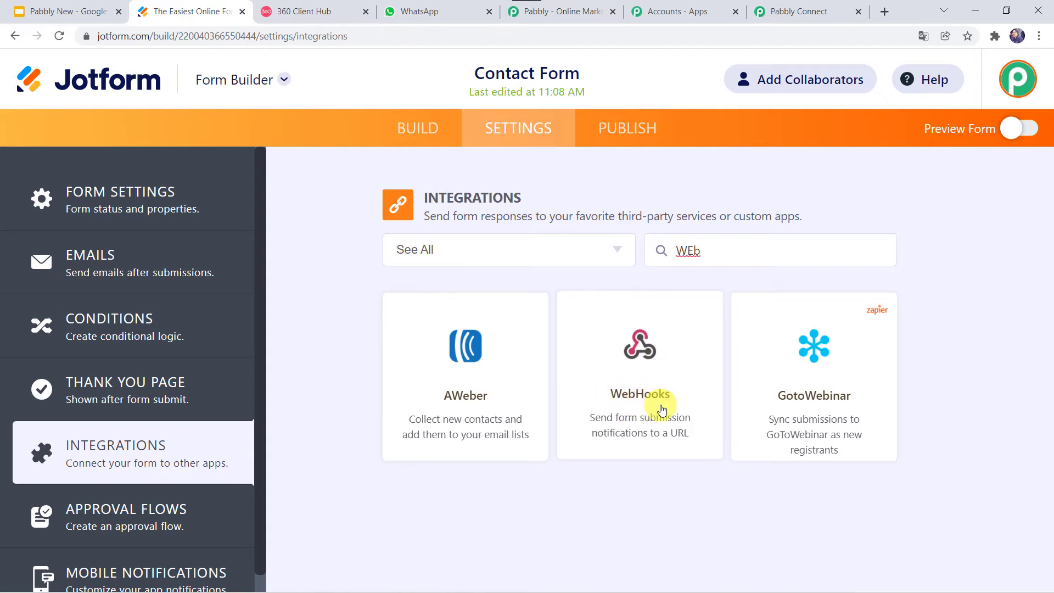
{"action": "left_click", "coordinate": [643, 377]}
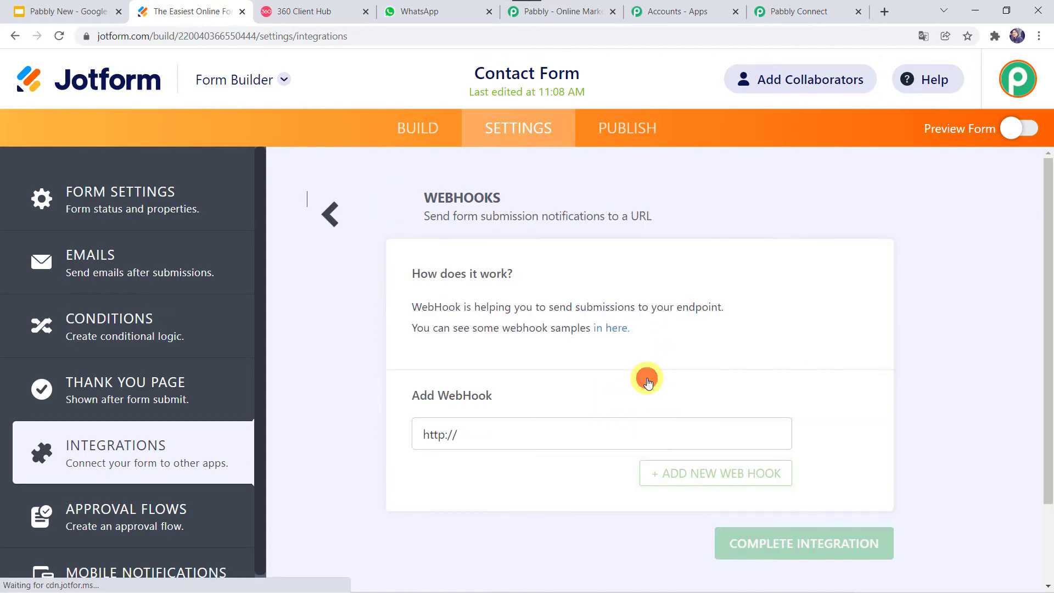
{"action": "triple_click", "coordinate": [472, 430]}
{"action": "key", "text": "BackSpace"}
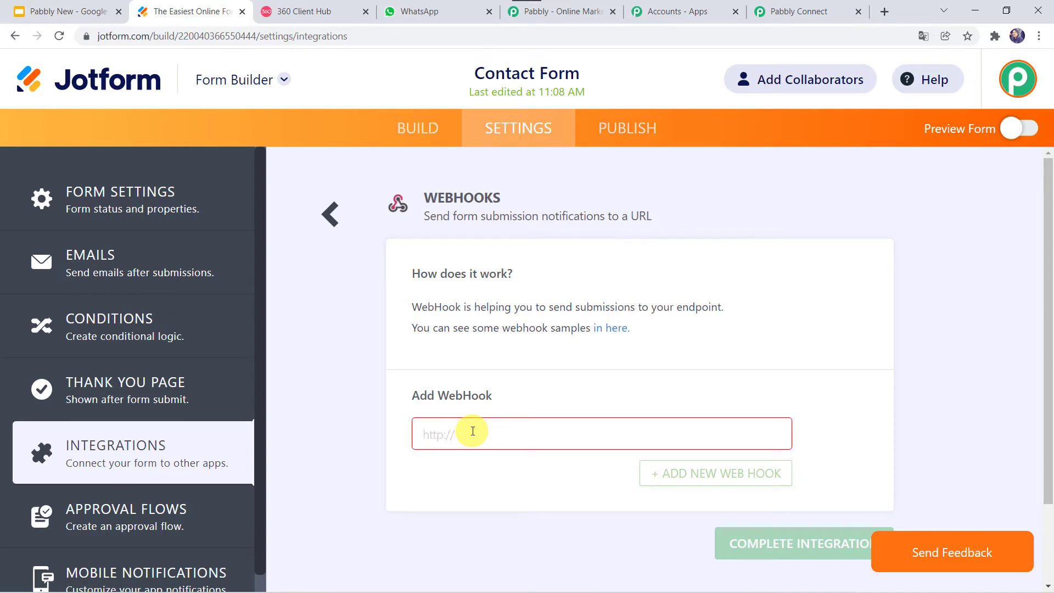
{"action": "right_click", "coordinate": [472, 431]}
{"action": "left_click", "coordinate": [528, 321]}
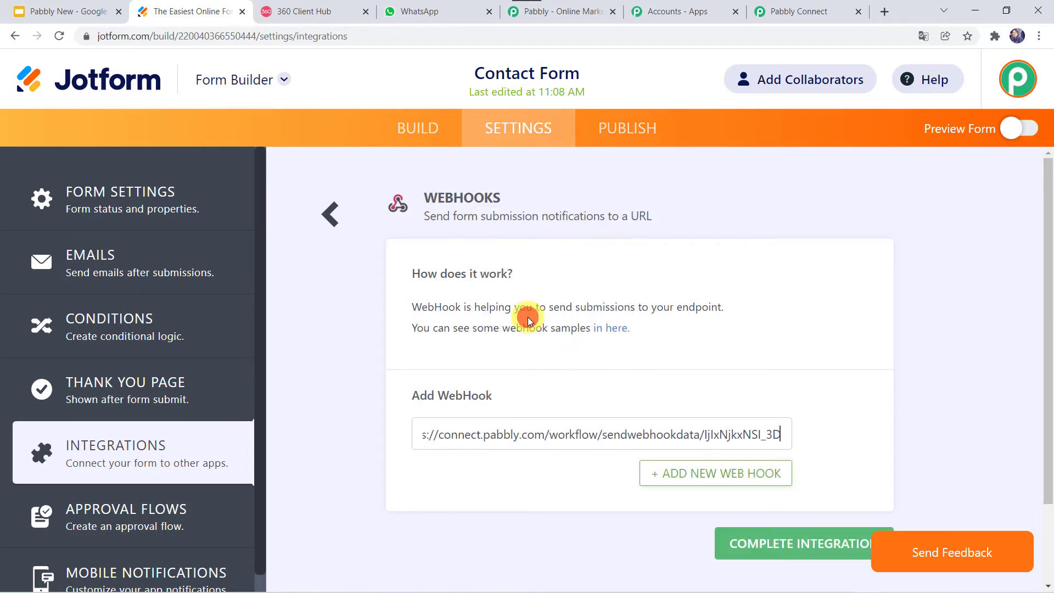
{"action": "left_click", "coordinate": [755, 543]}
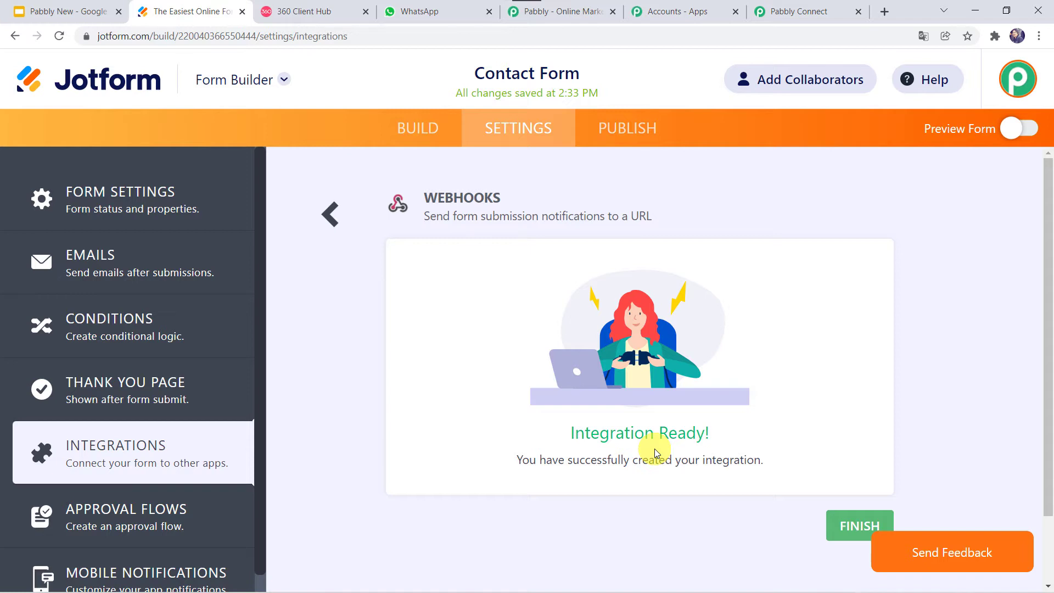
{"action": "left_click", "coordinate": [865, 526]}
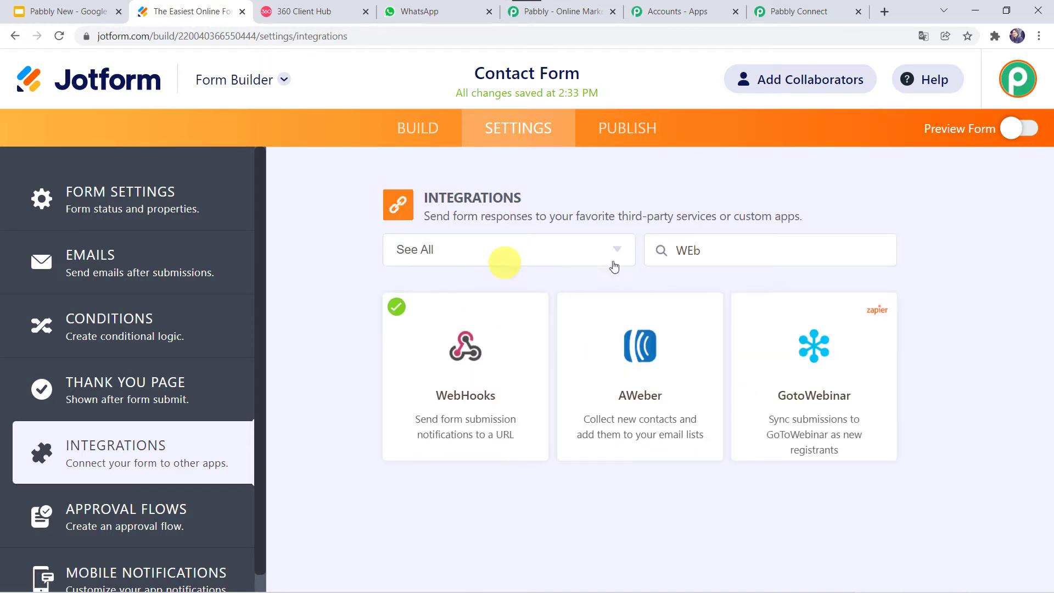
Confirm Pabbly still awaits the response, then show the Contact Form's Publish share link
{"action": "left_click", "coordinate": [809, 13]}
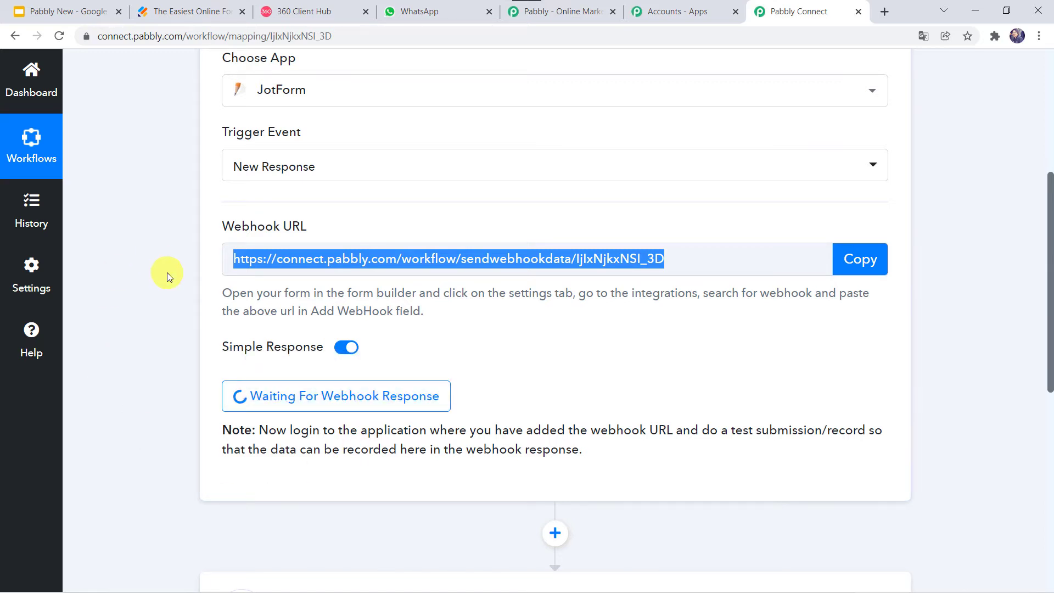
{"action": "left_click", "coordinate": [210, 7]}
{"action": "left_click", "coordinate": [625, 132]}
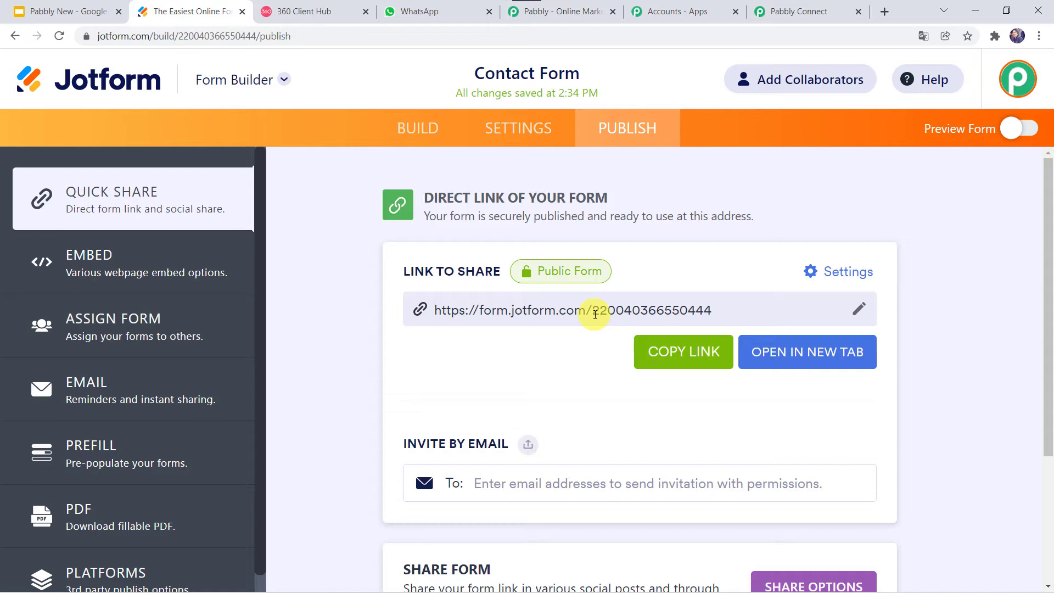
Submit a test Contact Form entry with the customer's name, e-mail and phone number
{"action": "left_click", "coordinate": [784, 354]}
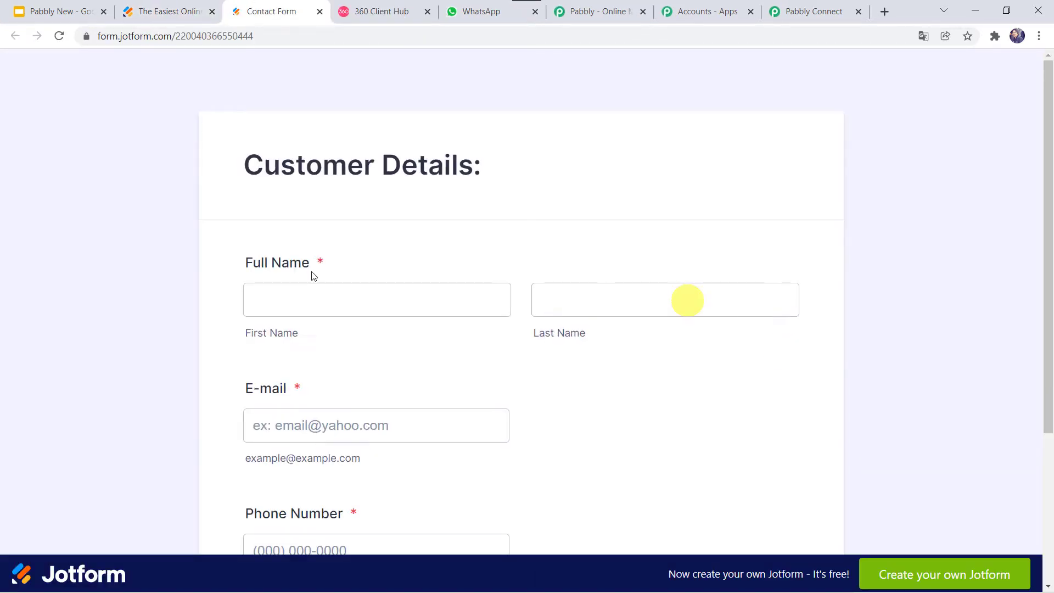
{"action": "left_click", "coordinate": [314, 298]}
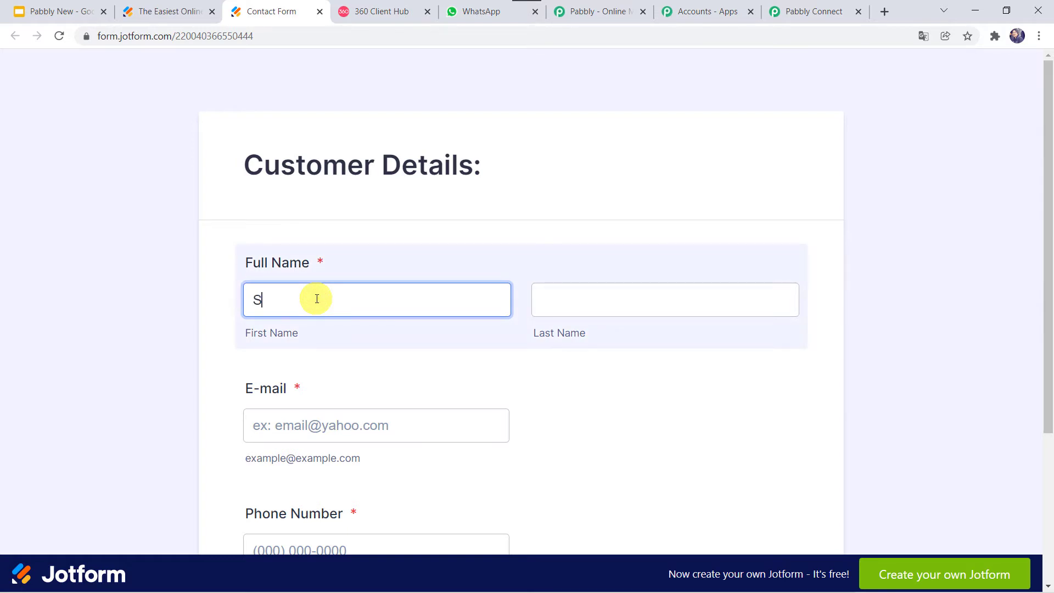
{"action": "key", "text": "Tab"}
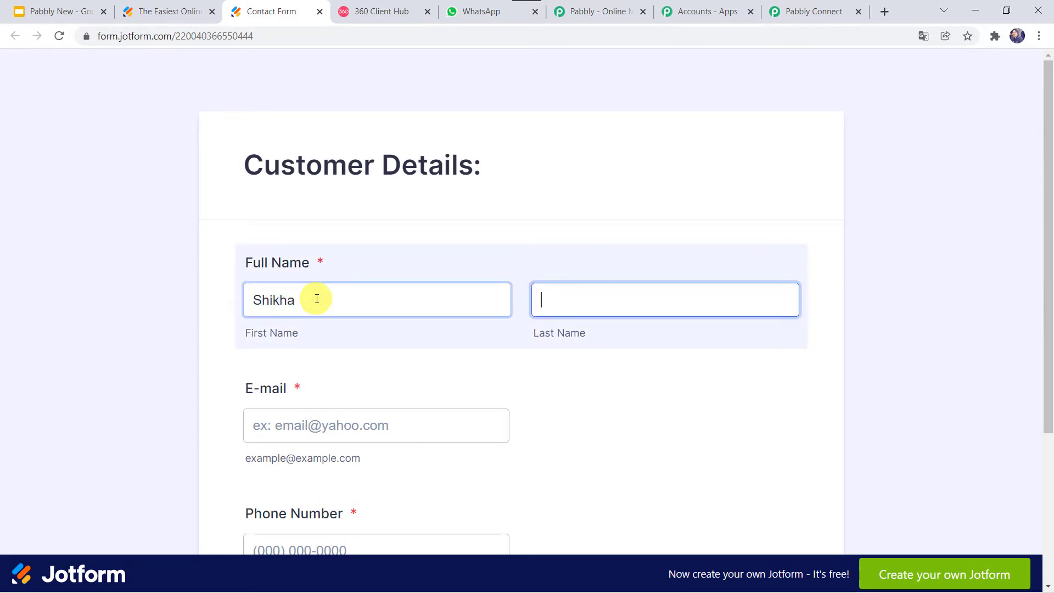
{"action": "key", "text": "Tab"}
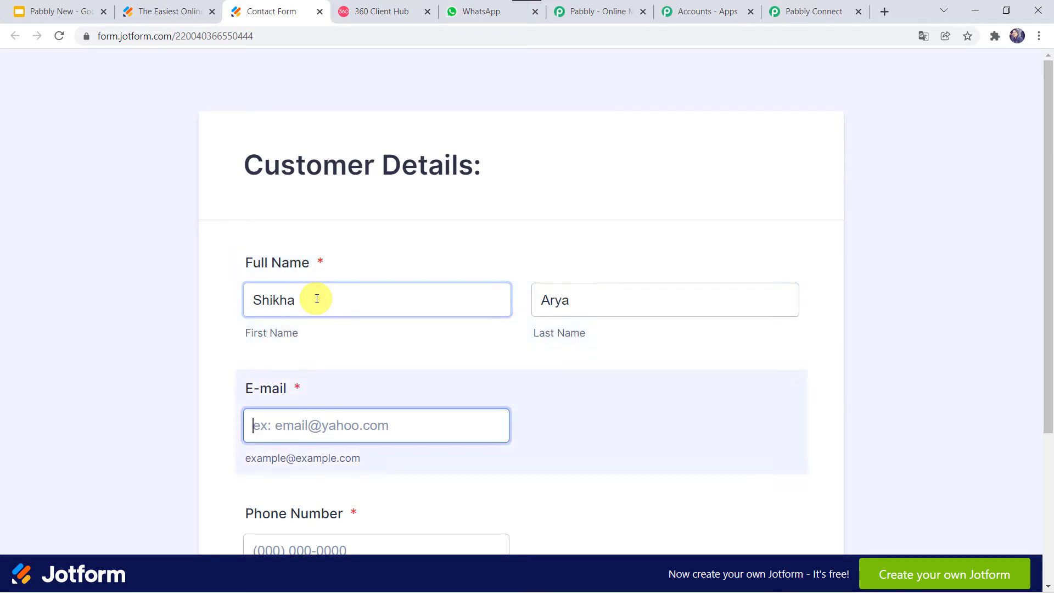
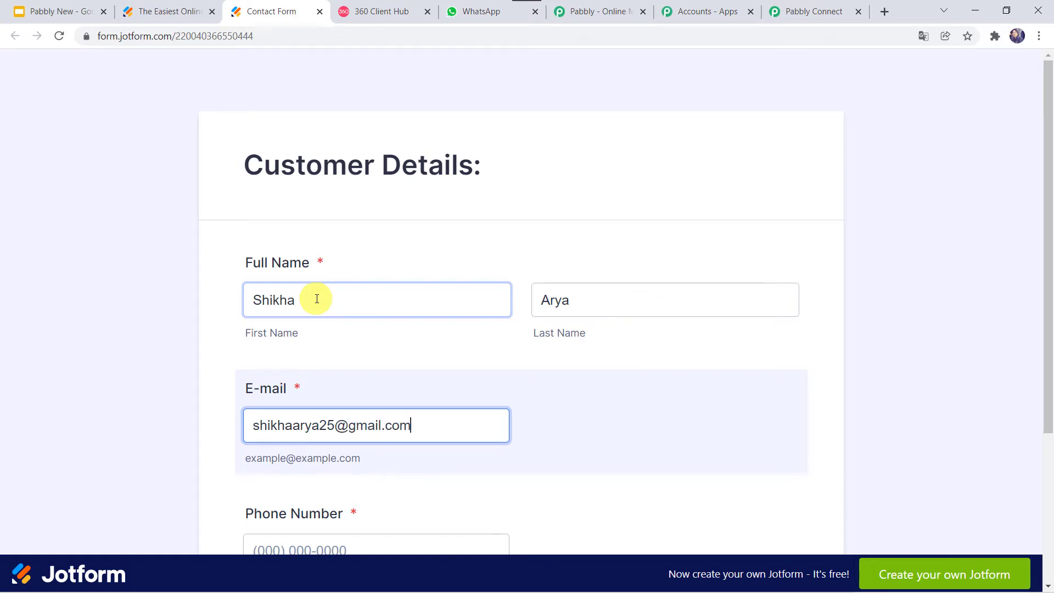
{"action": "key", "text": "Tab"}
{"action": "scroll", "coordinate": [317, 299], "scroll_direction": "down", "scroll_amount": 4}
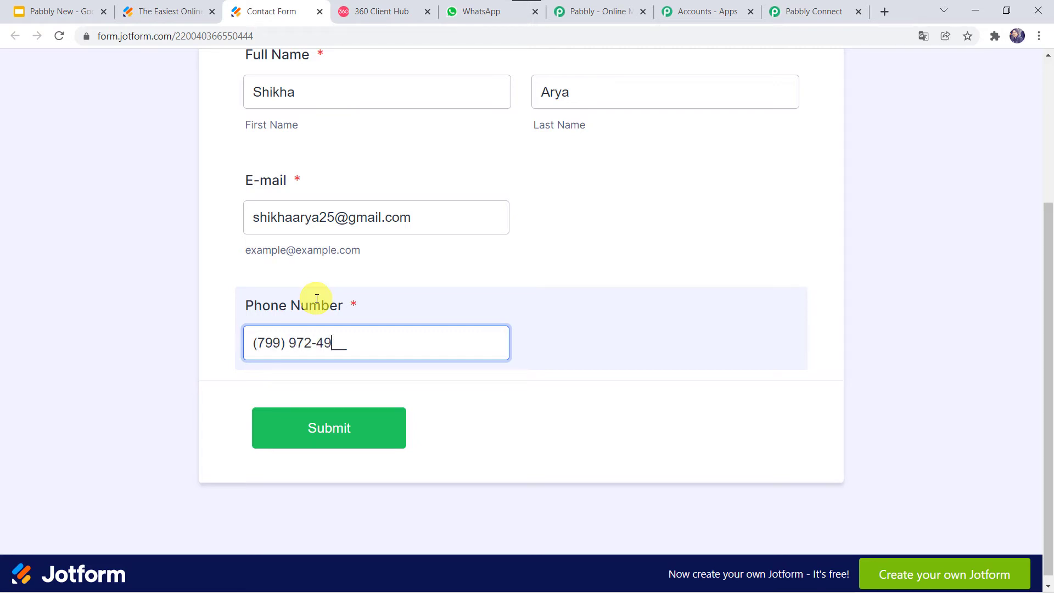
{"action": "left_click", "coordinate": [336, 439]}
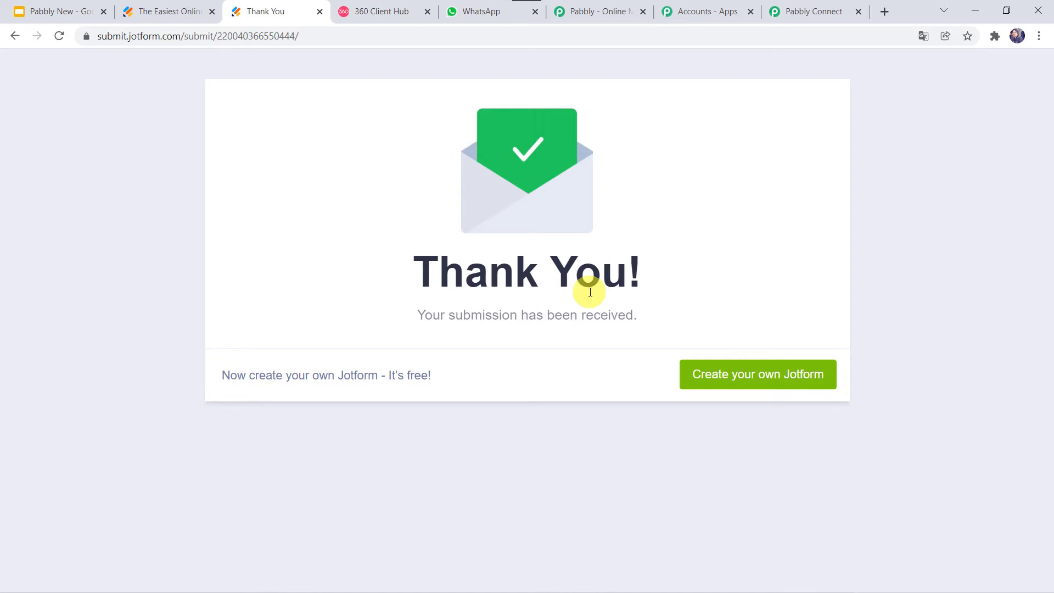
{"action": "left_click", "coordinate": [818, 11]}
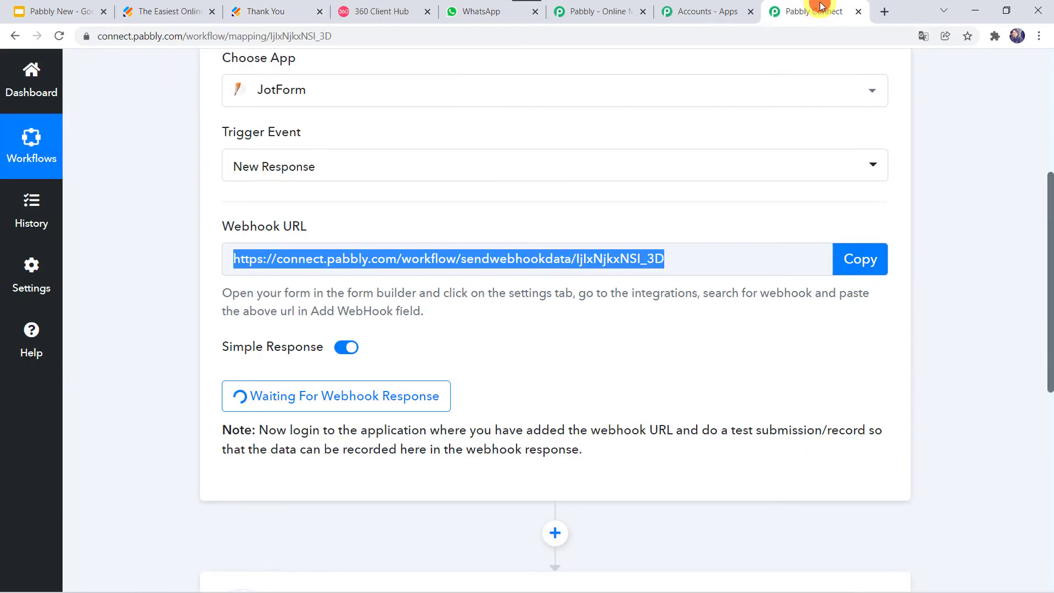
Load the captured response (form title, name, e-mail, phone) and scroll to the action step
{"action": "left_click", "coordinate": [566, 286]}
{"action": "scroll", "coordinate": [566, 286], "scroll_direction": "down", "scroll_amount": 5}
{"action": "scroll", "coordinate": [566, 286], "scroll_direction": "down", "scroll_amount": 1}
{"action": "scroll", "coordinate": [172, 422], "scroll_direction": "down", "scroll_amount": 2}
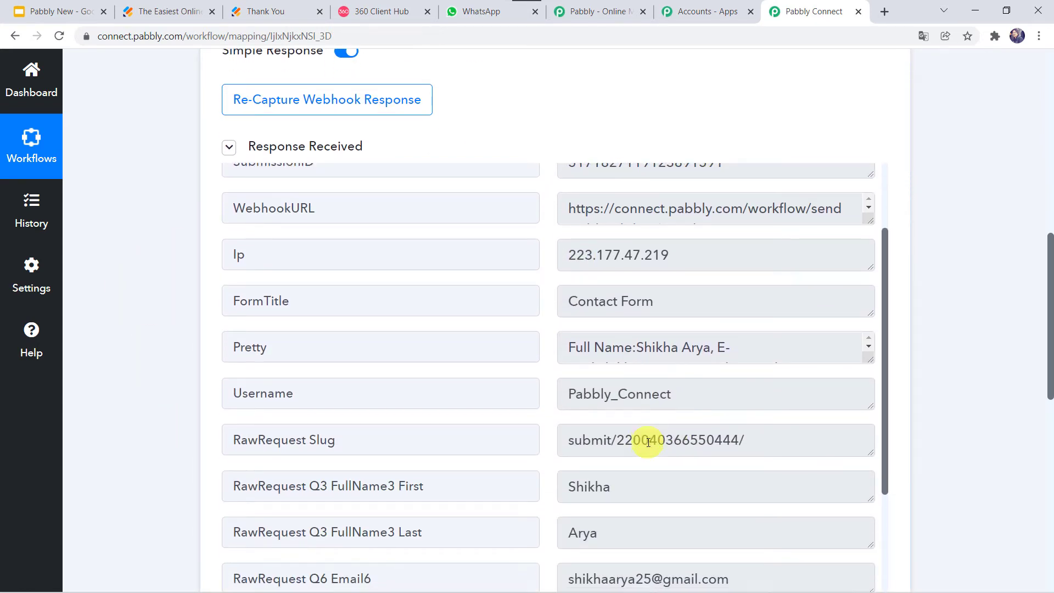
{"action": "scroll", "coordinate": [647, 441], "scroll_direction": "down", "scroll_amount": 4}
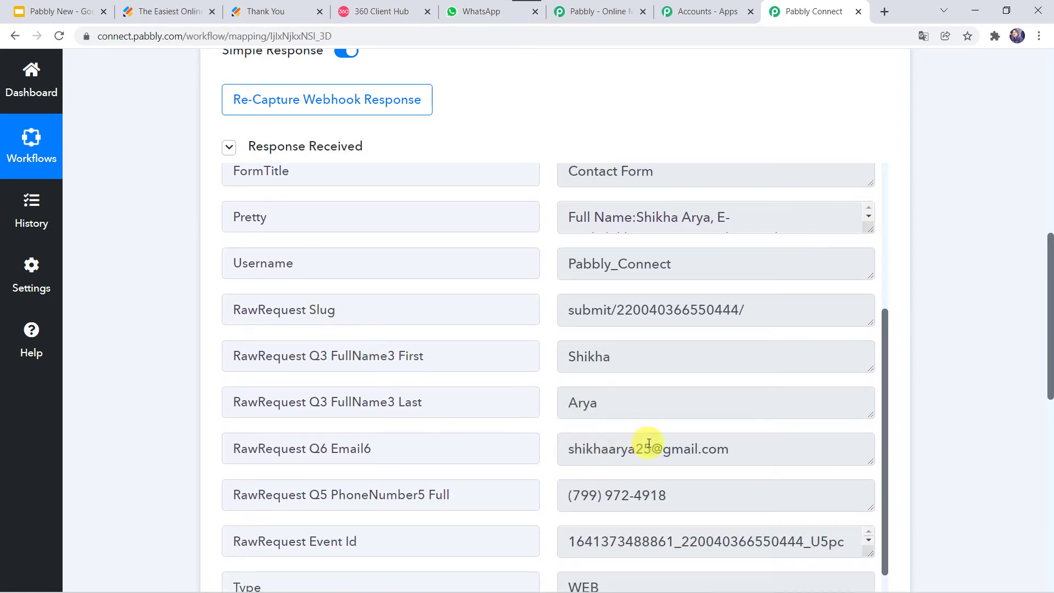
{"action": "scroll", "coordinate": [543, 457], "scroll_direction": "down", "scroll_amount": 1}
{"action": "scroll", "coordinate": [541, 455], "scroll_direction": "up", "scroll_amount": 5}
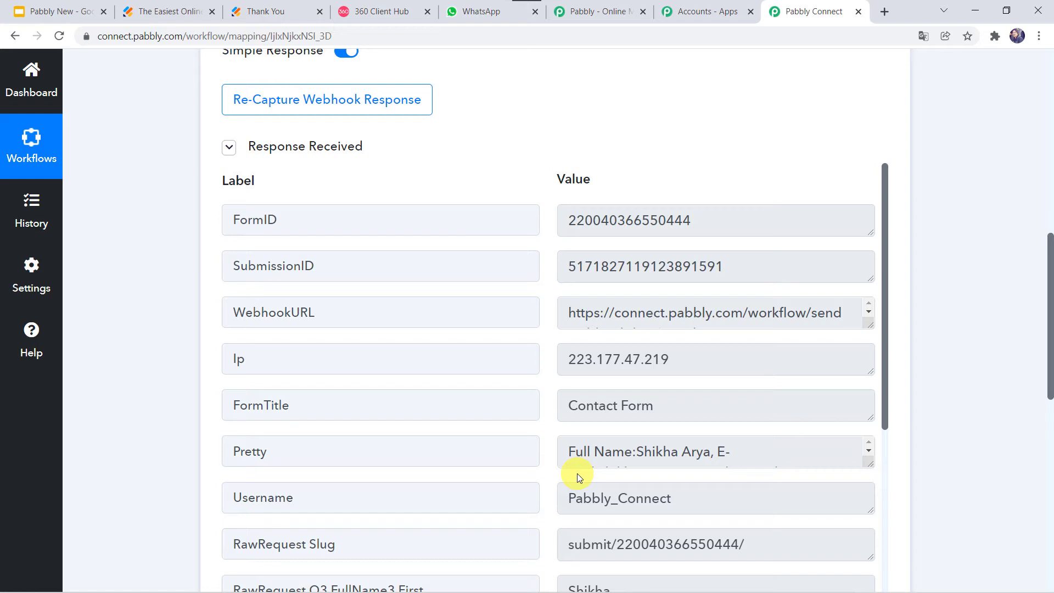
{"action": "scroll", "coordinate": [577, 473], "scroll_direction": "down", "scroll_amount": 5}
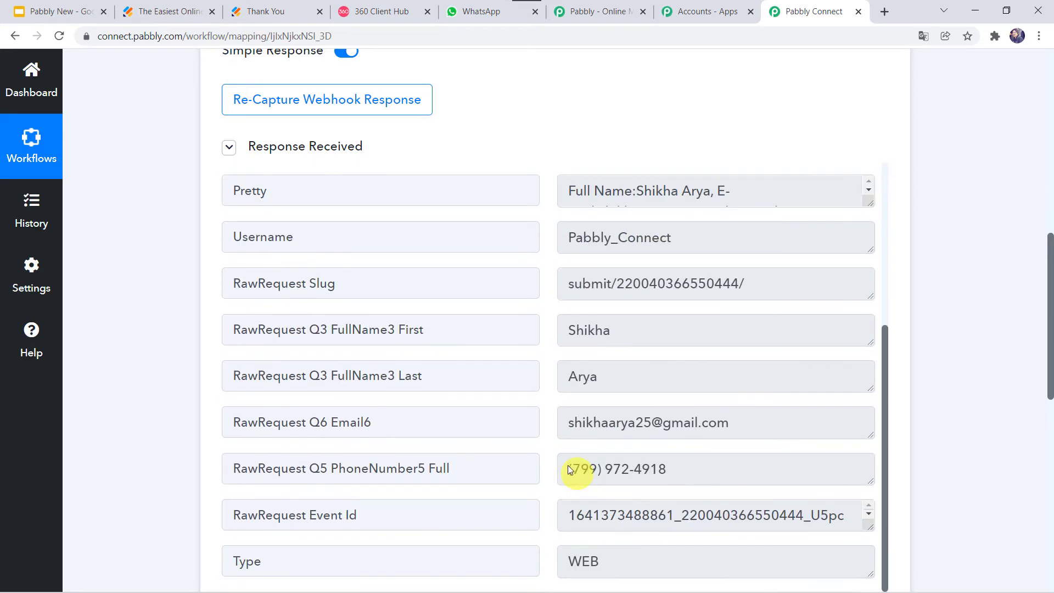
{"action": "scroll", "coordinate": [116, 547], "scroll_direction": "down", "scroll_amount": 9}
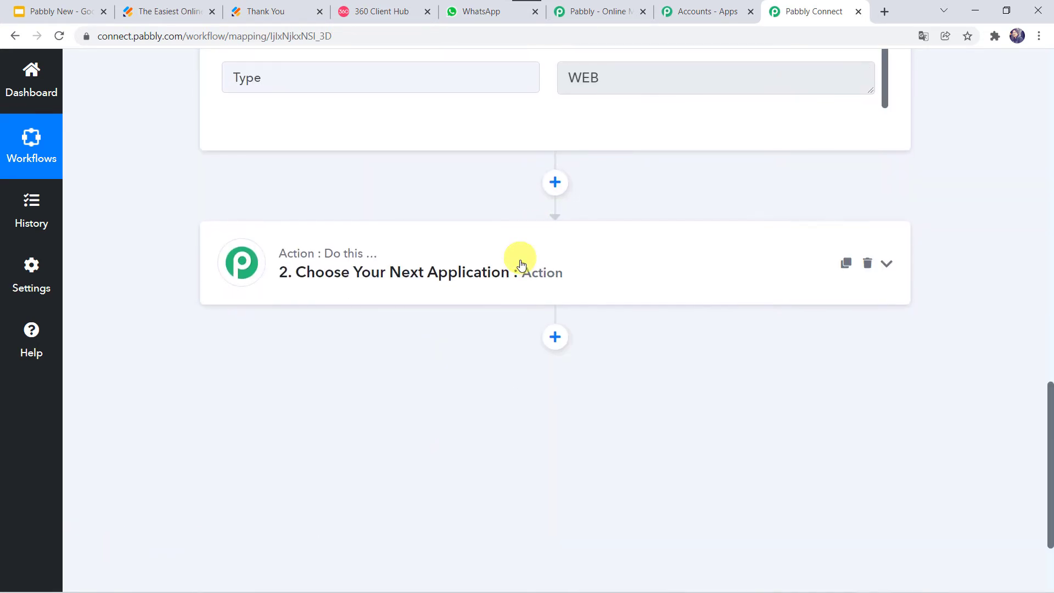
Set the action to WhatsApp by 360Dialog with the Send Template Message event
{"action": "left_click", "coordinate": [520, 264]}
{"action": "left_click", "coordinate": [290, 367]}
{"action": "type", "text": "360"}
{"action": "left_click", "coordinate": [304, 424]}
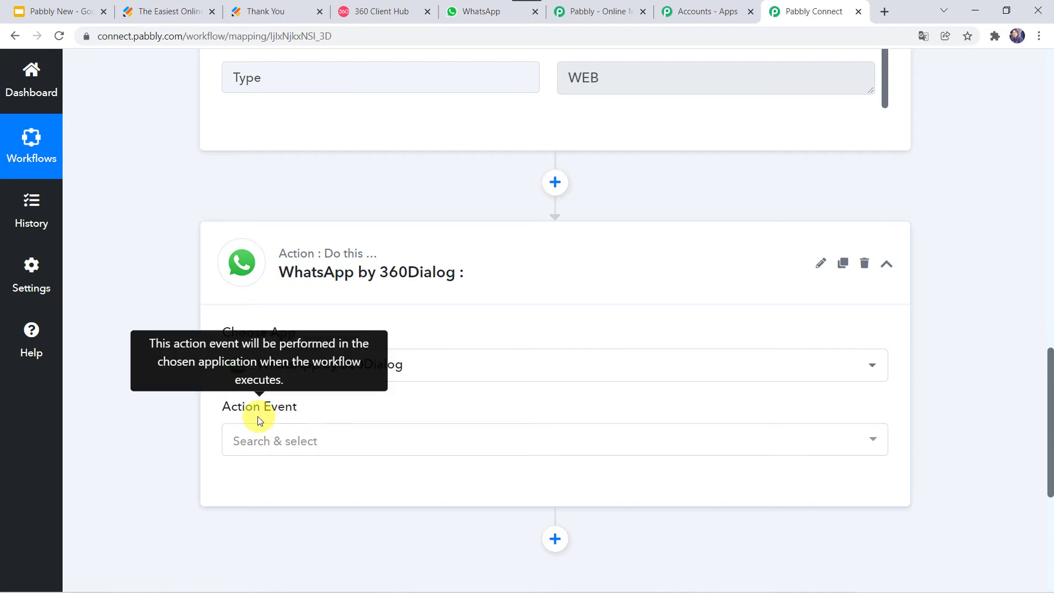
{"action": "left_click", "coordinate": [285, 444]}
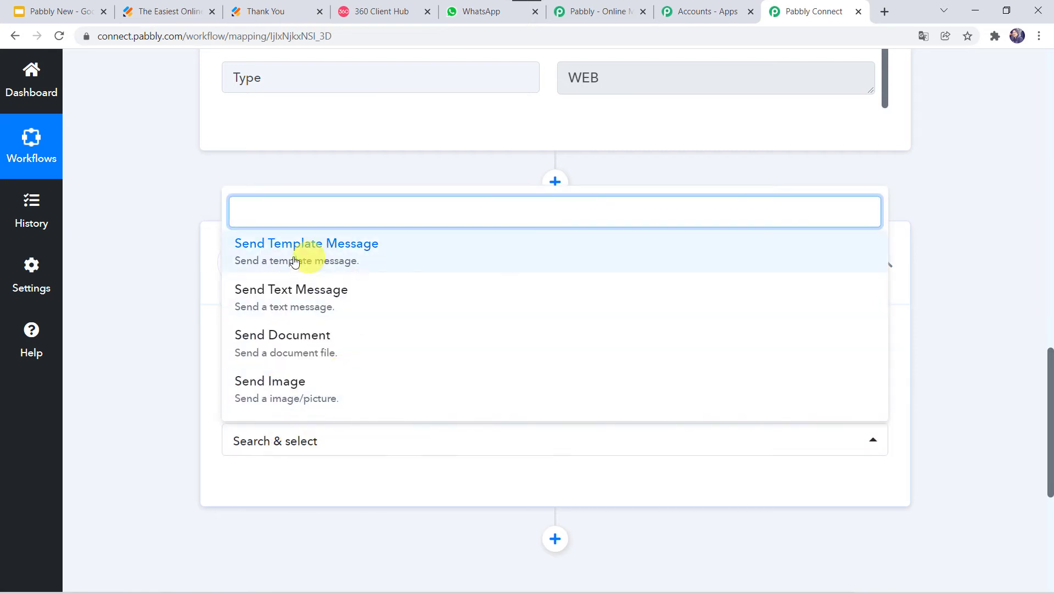
{"action": "left_click", "coordinate": [317, 254]}
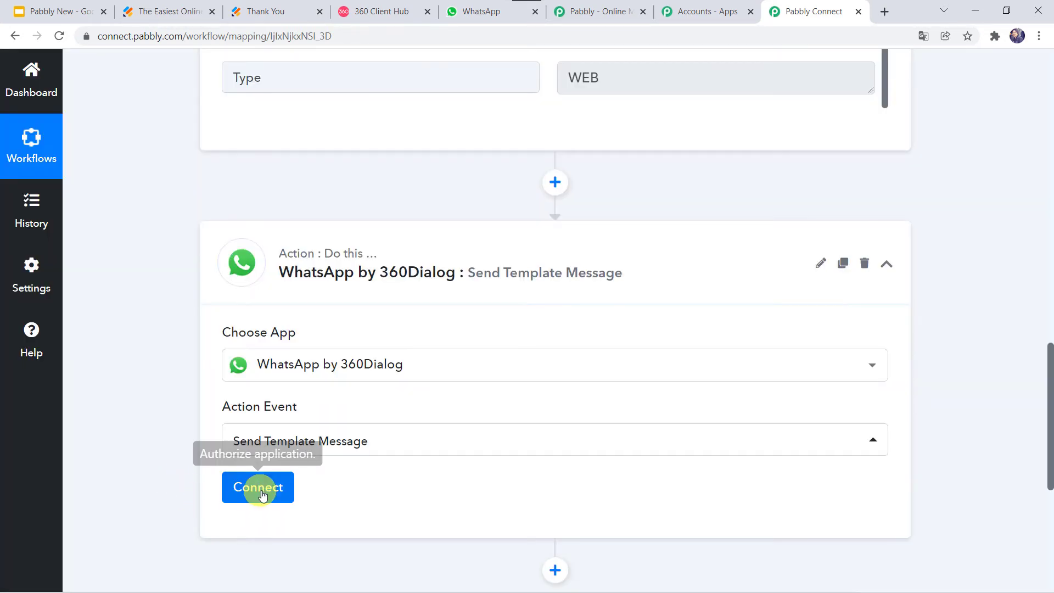
Begin adding a new WhatsApp account connection
{"action": "left_click", "coordinate": [262, 493]}
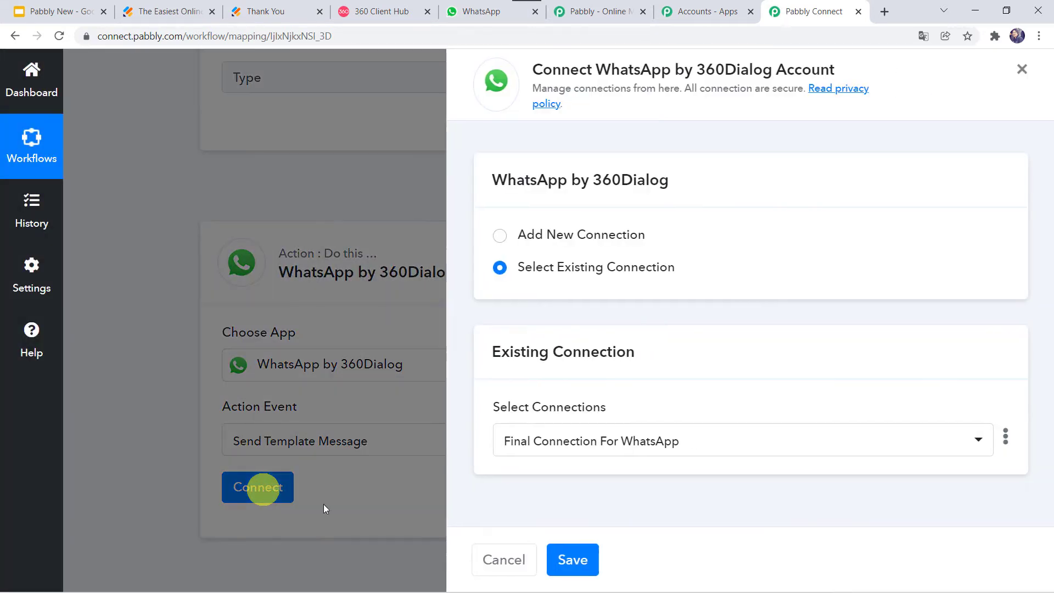
{"action": "left_click", "coordinate": [578, 239]}
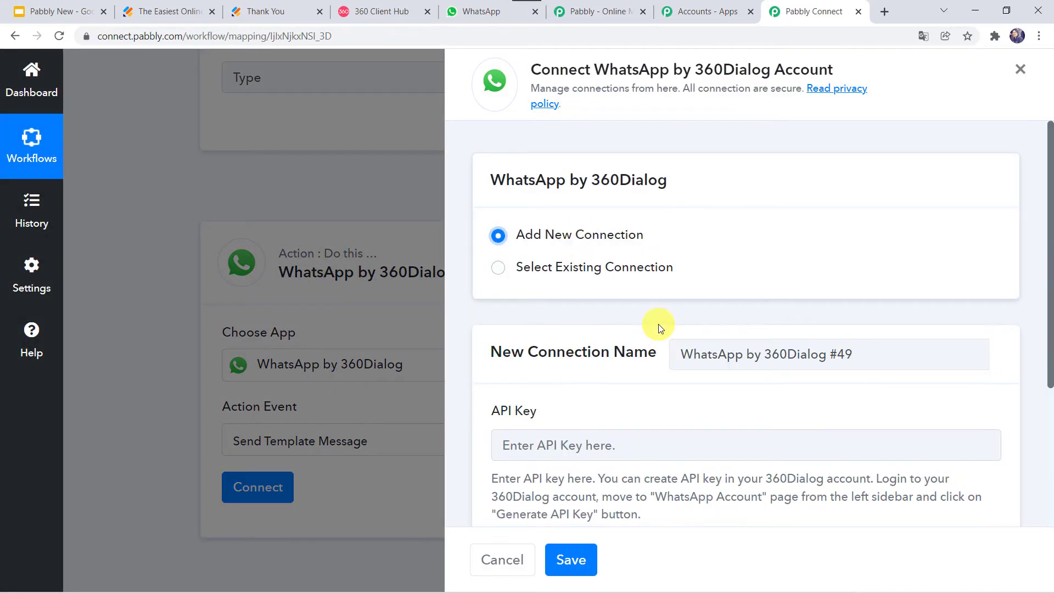
{"action": "scroll", "coordinate": [657, 324], "scroll_direction": "down", "scroll_amount": 4}
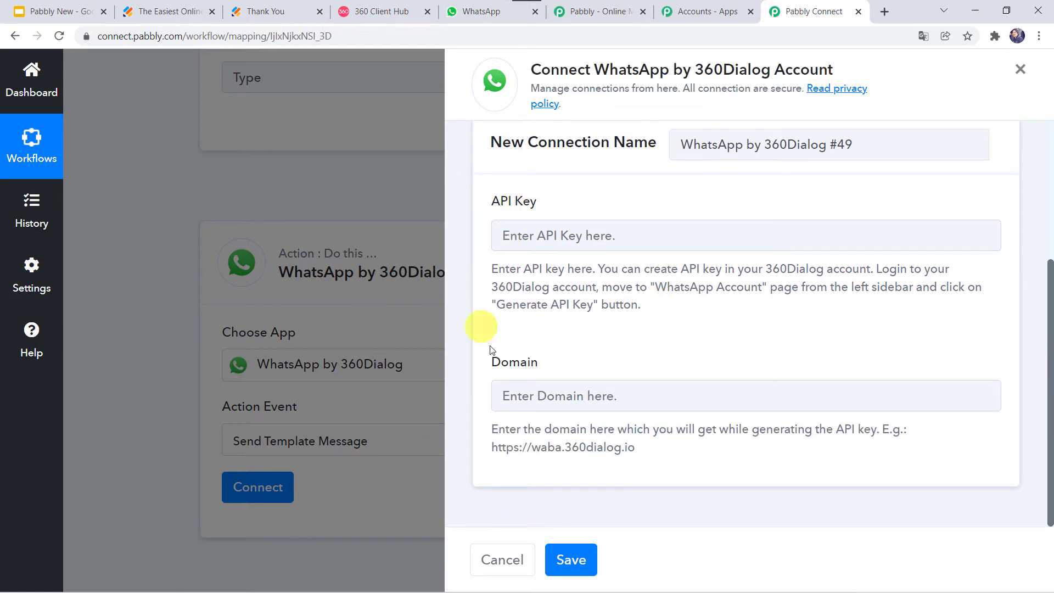
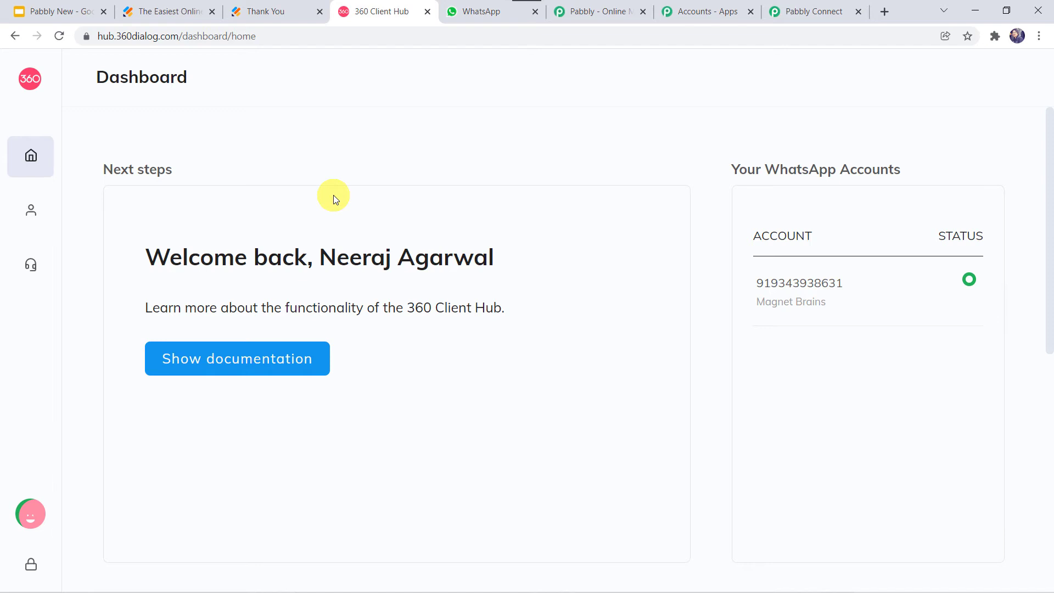
Review the WhatsApp account card in 360 Client Hub, then go back to the 360Dialog connection form
{"action": "mouse_move", "coordinate": [5, 206]}
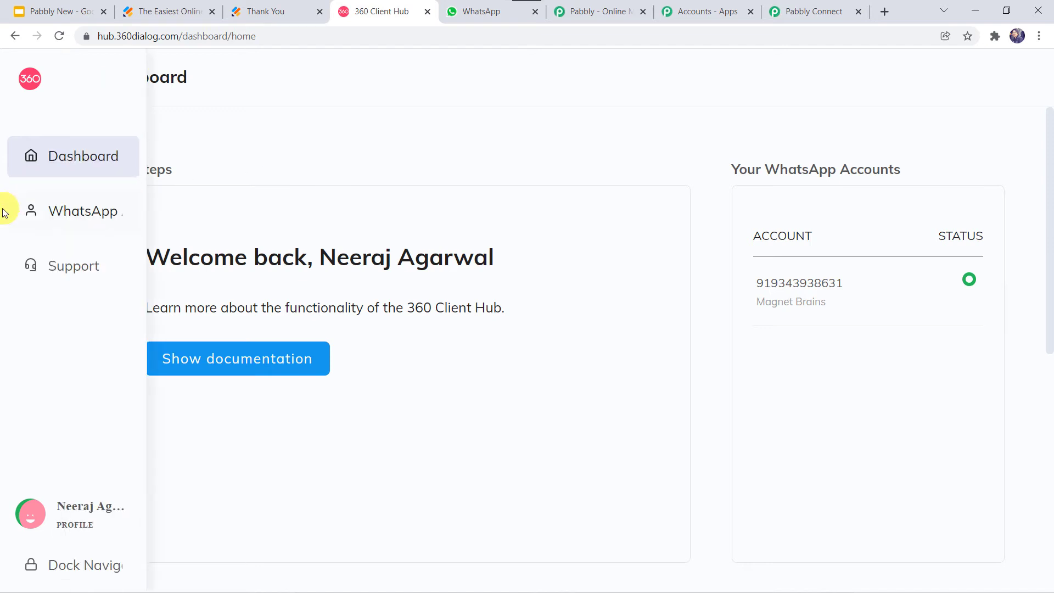
{"action": "left_click", "coordinate": [109, 216]}
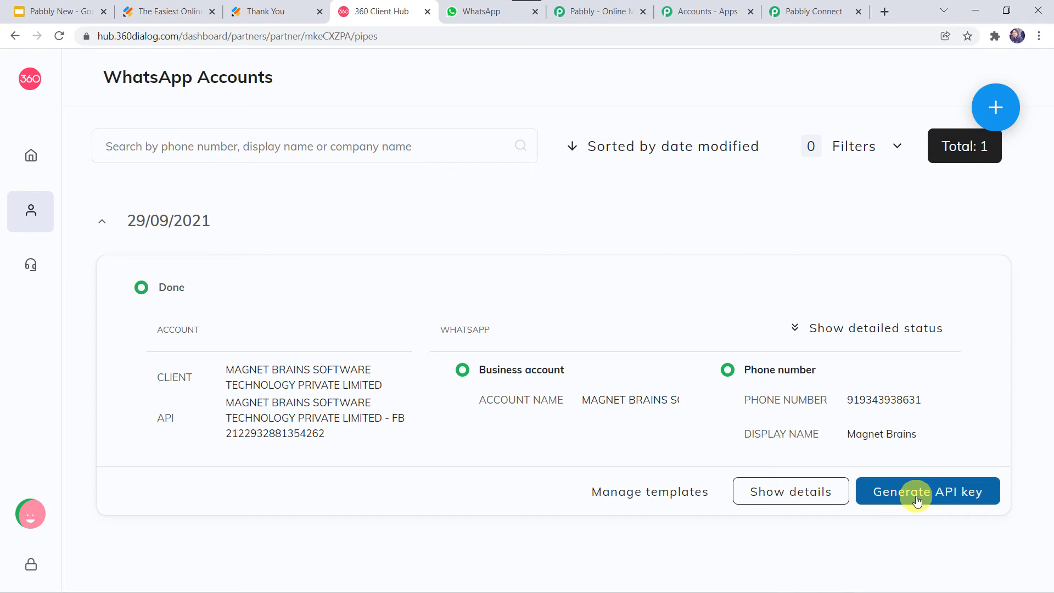
{"action": "left_click", "coordinate": [803, 21]}
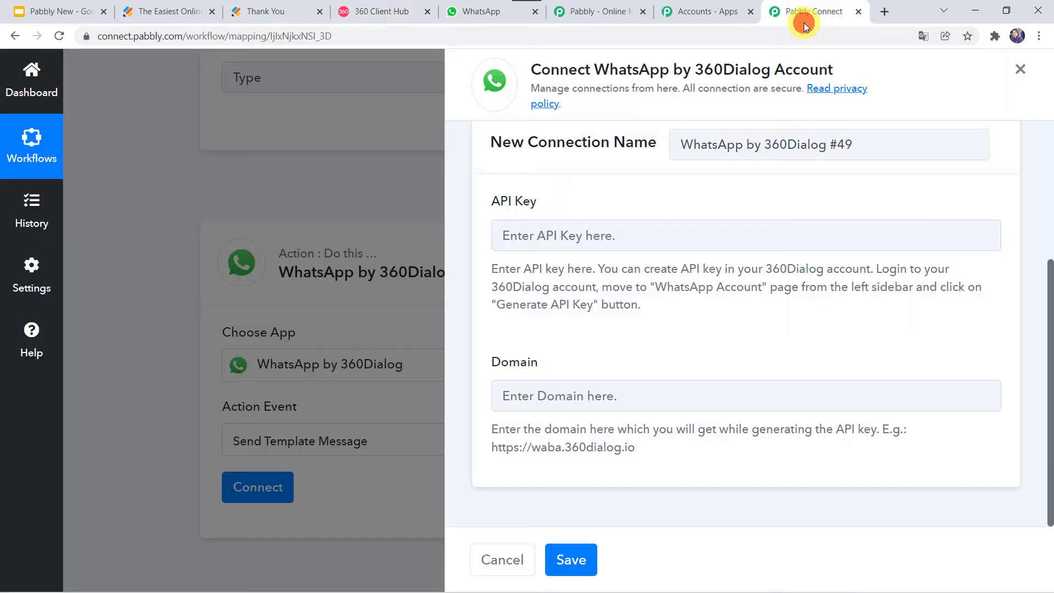
{"action": "left_click", "coordinate": [564, 230]}
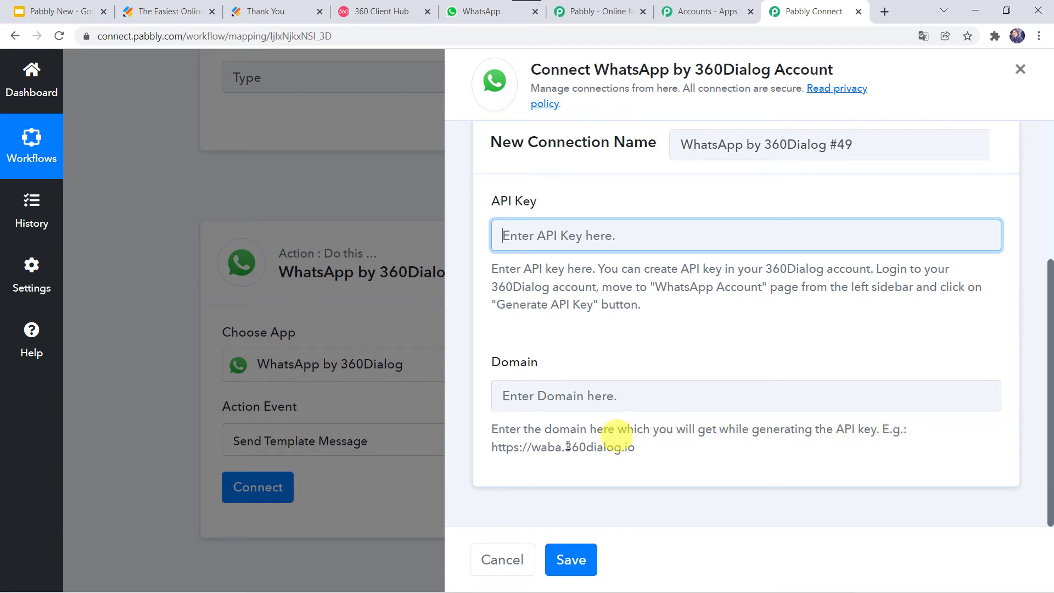
{"action": "left_click_drag", "start_coordinate": [490, 447], "coordinate": [653, 454]}
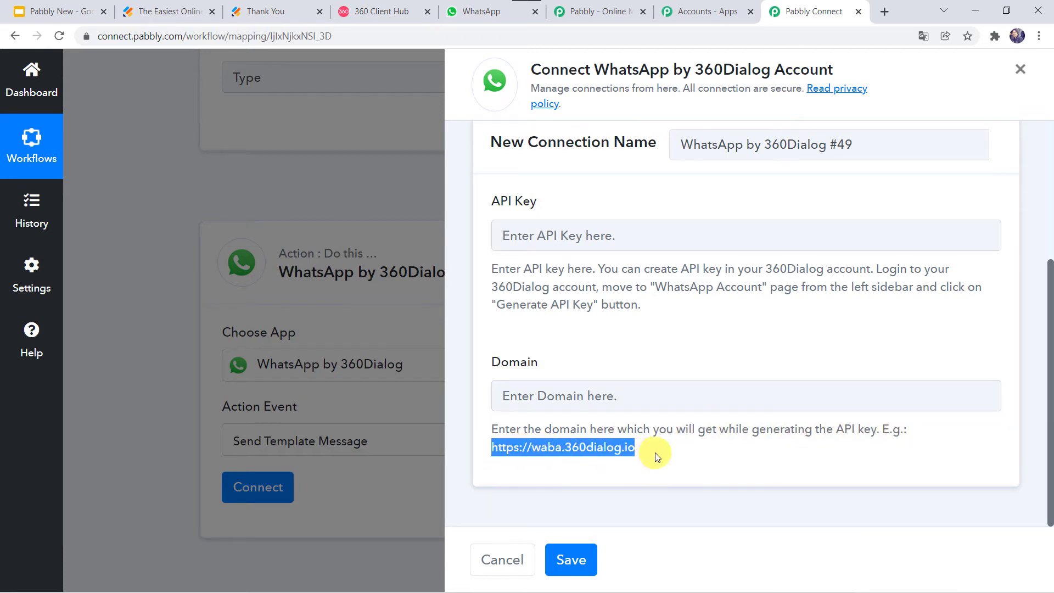
{"action": "right_click", "coordinate": [619, 448]}
{"action": "left_click", "coordinate": [651, 463]}
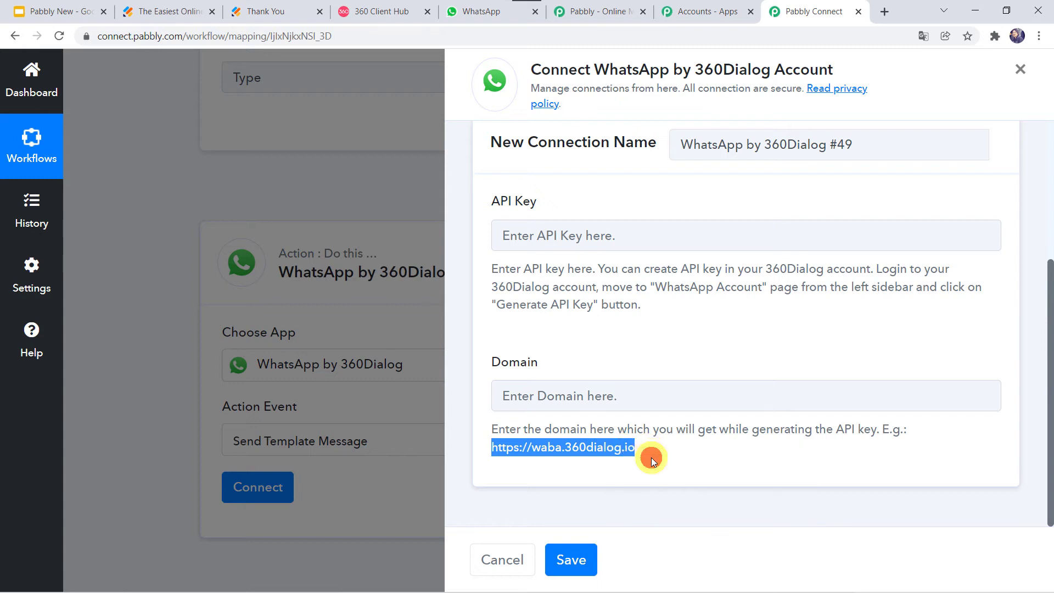
{"action": "left_click", "coordinate": [606, 396]}
{"action": "right_click", "coordinate": [606, 395]}
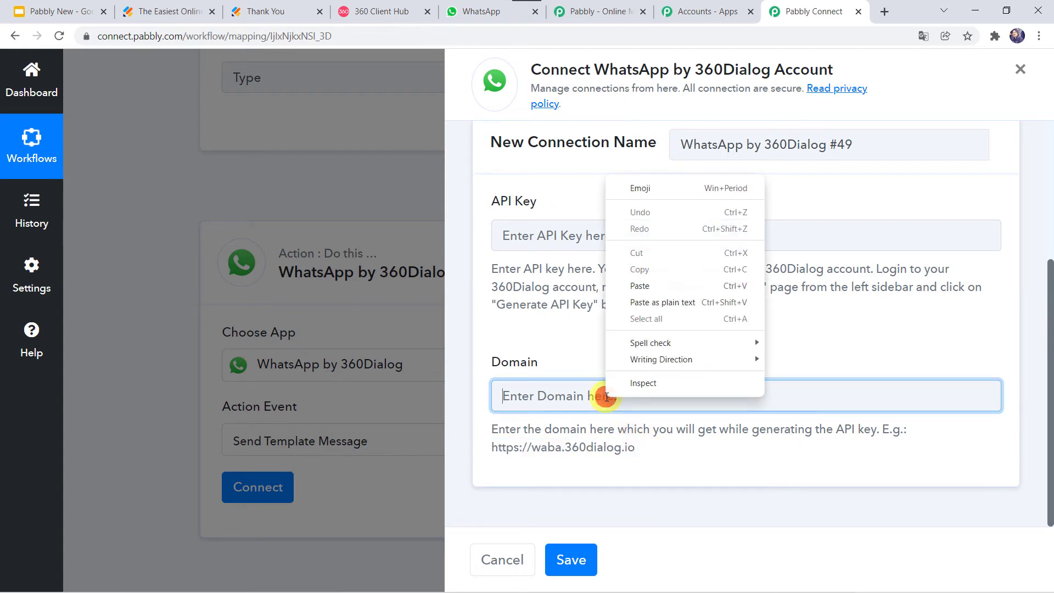
{"action": "left_click", "coordinate": [639, 285]}
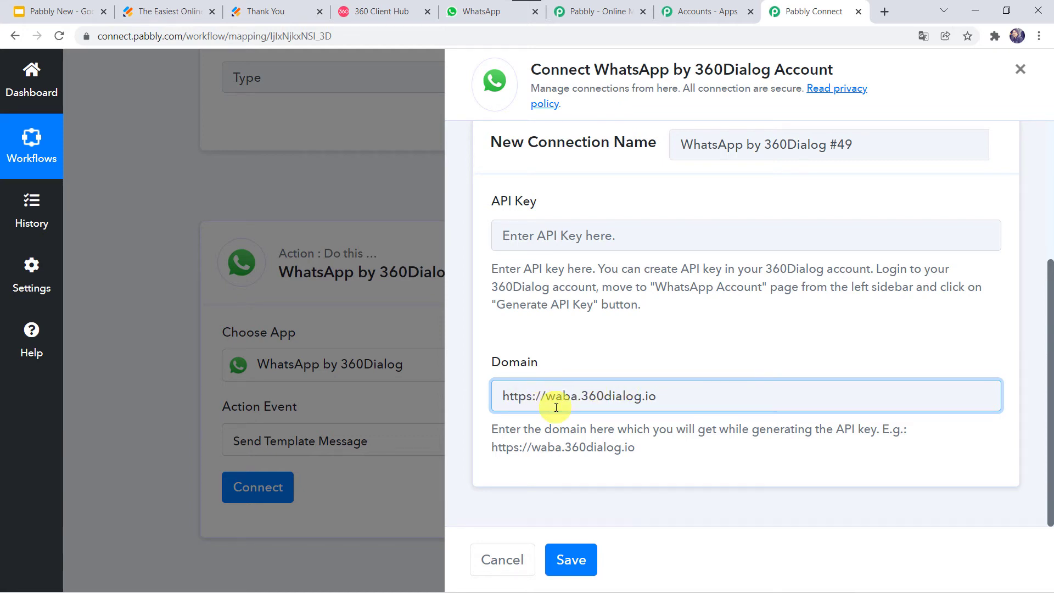
{"action": "left_click", "coordinate": [501, 235]}
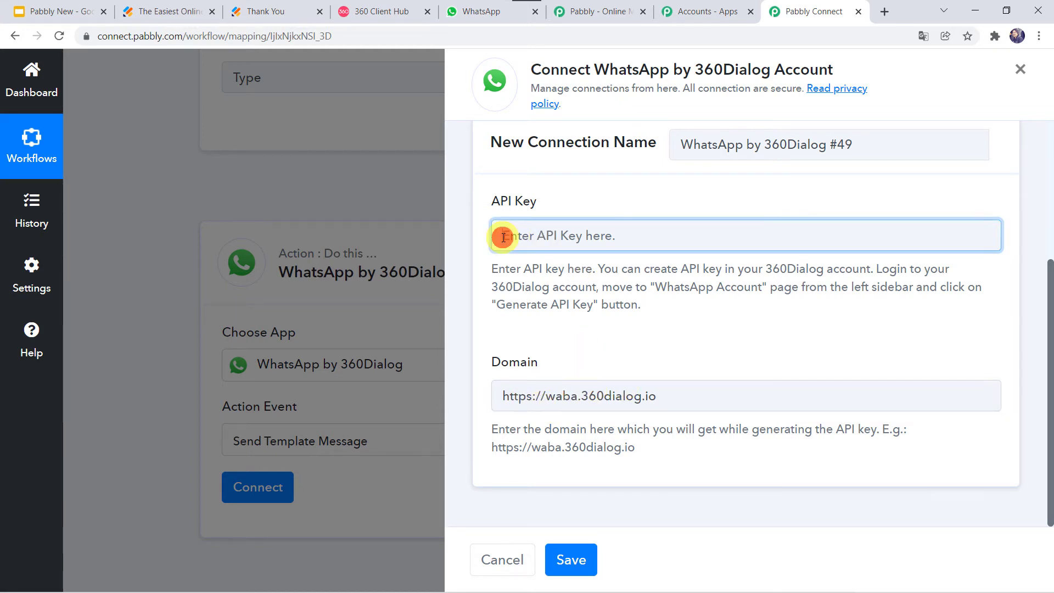
{"action": "left_click", "coordinate": [497, 398]}
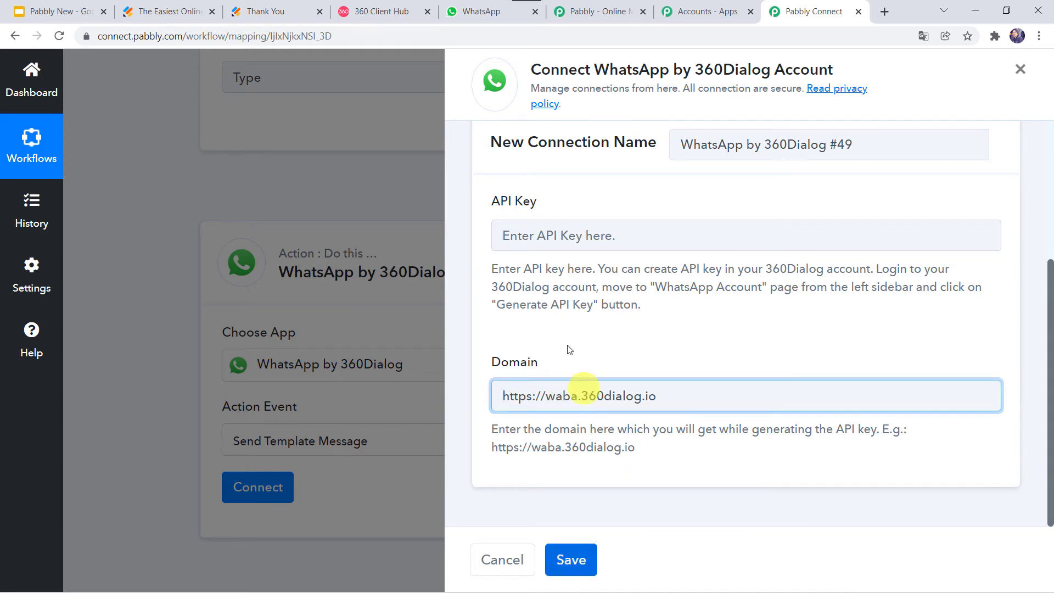
{"action": "scroll", "coordinate": [561, 339], "scroll_direction": "up", "scroll_amount": 3}
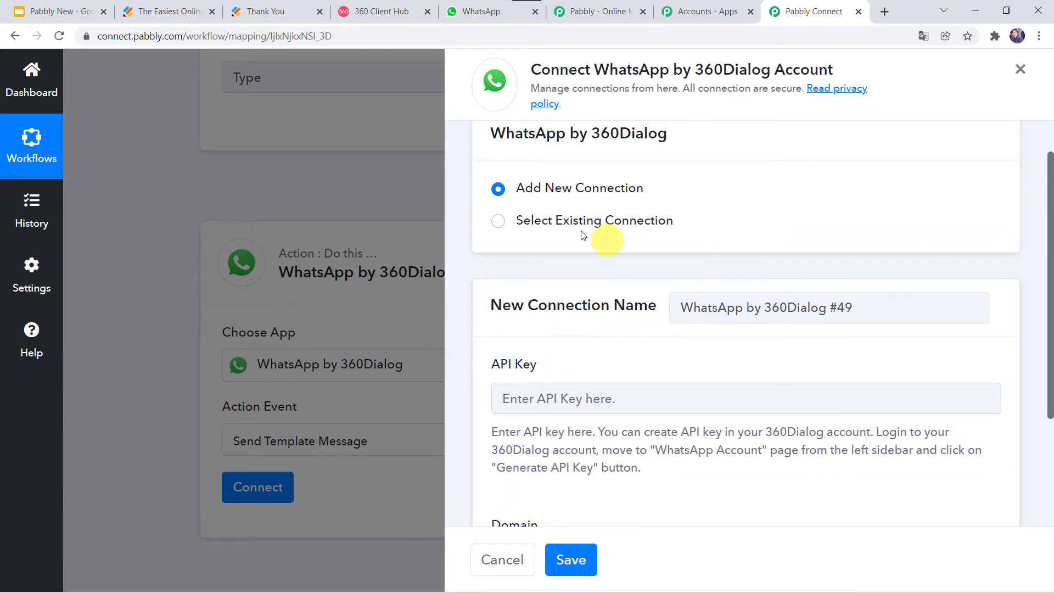
Select and save the existing connection 'Final Connection For WhatsApp', then review the loaded template fields
{"action": "left_click", "coordinate": [527, 223]}
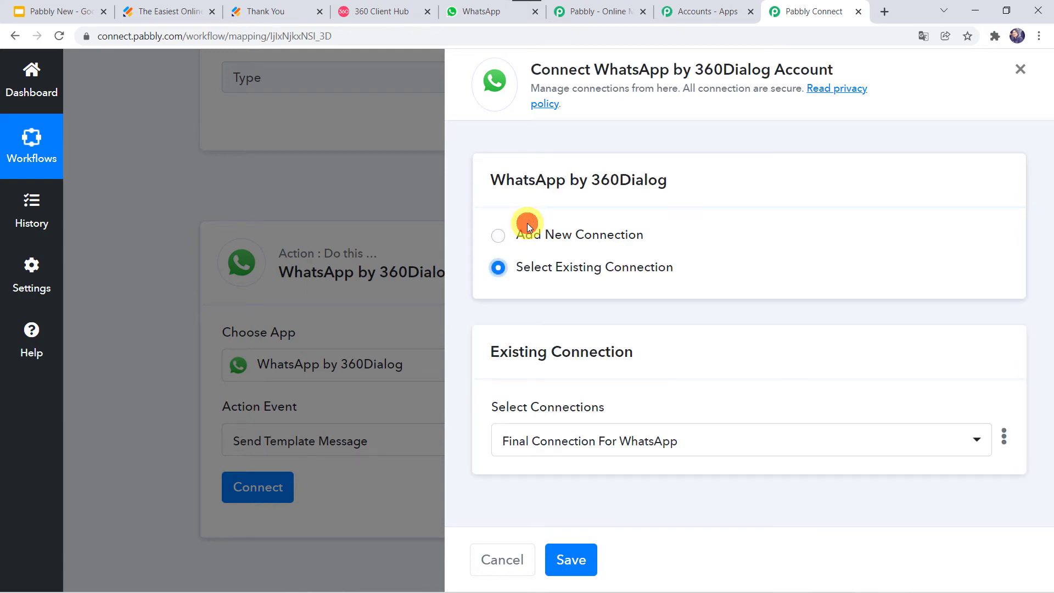
{"action": "left_click", "coordinate": [571, 561]}
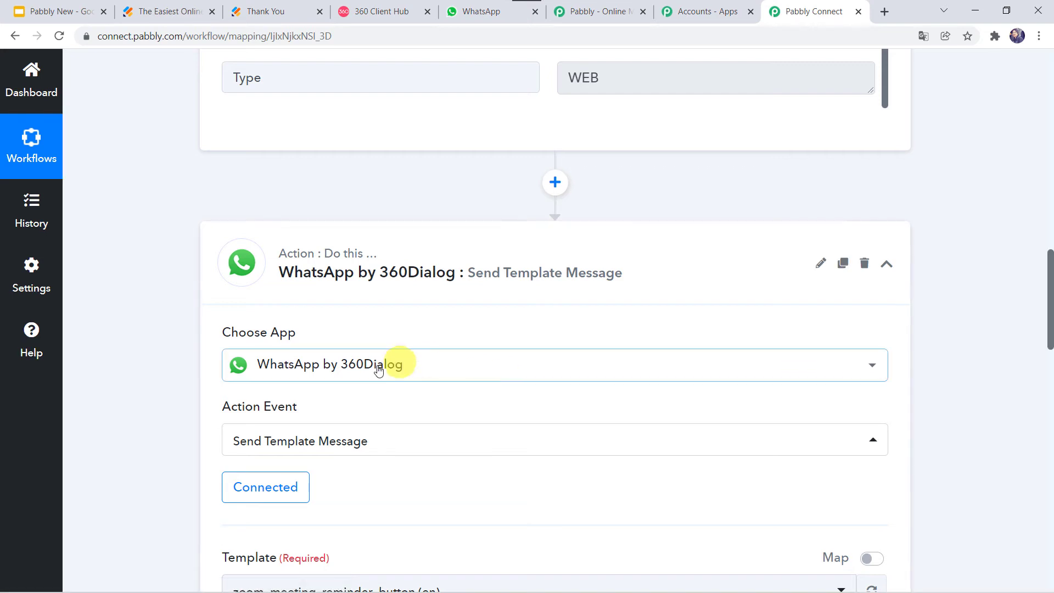
{"action": "scroll", "coordinate": [374, 366], "scroll_direction": "down", "scroll_amount": 3}
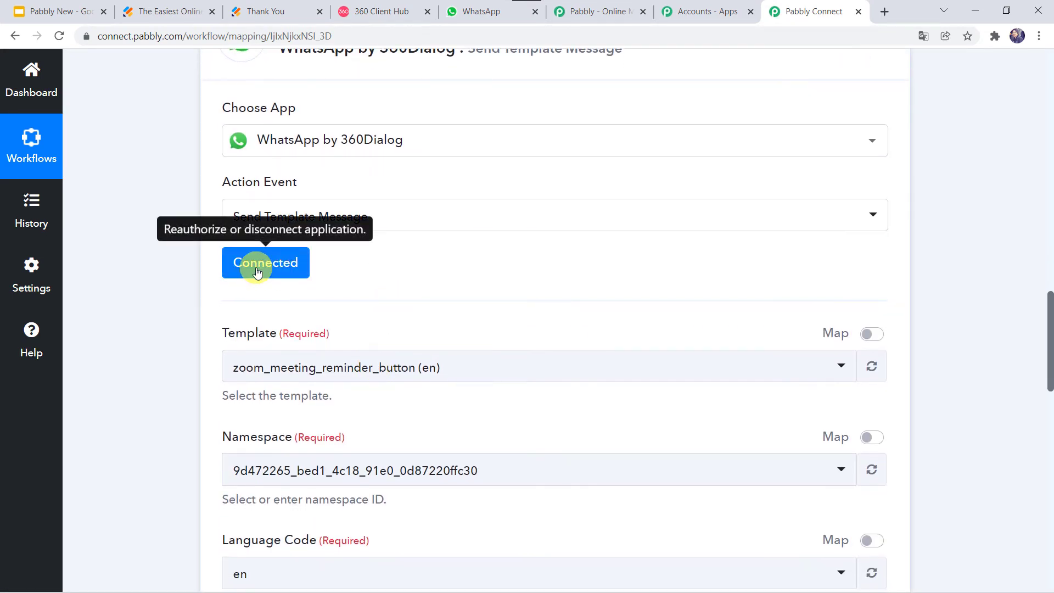
{"action": "scroll", "coordinate": [159, 376], "scroll_direction": "down", "scroll_amount": 2}
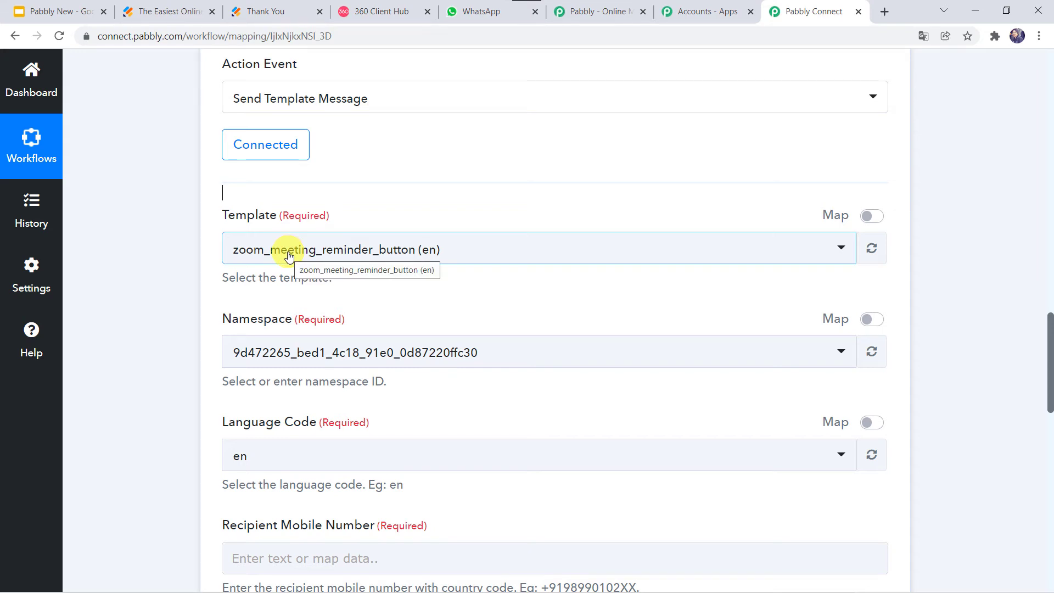
Open the WhatsApp account's message templates list in 360 Client Hub and browse it
{"action": "left_click", "coordinate": [394, 9]}
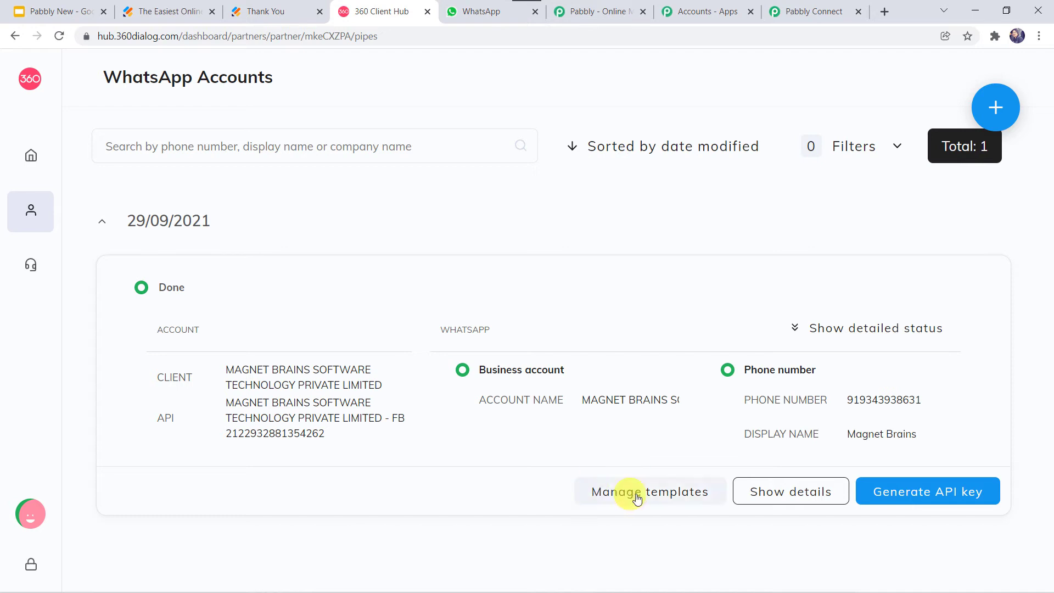
{"action": "left_click", "coordinate": [658, 493]}
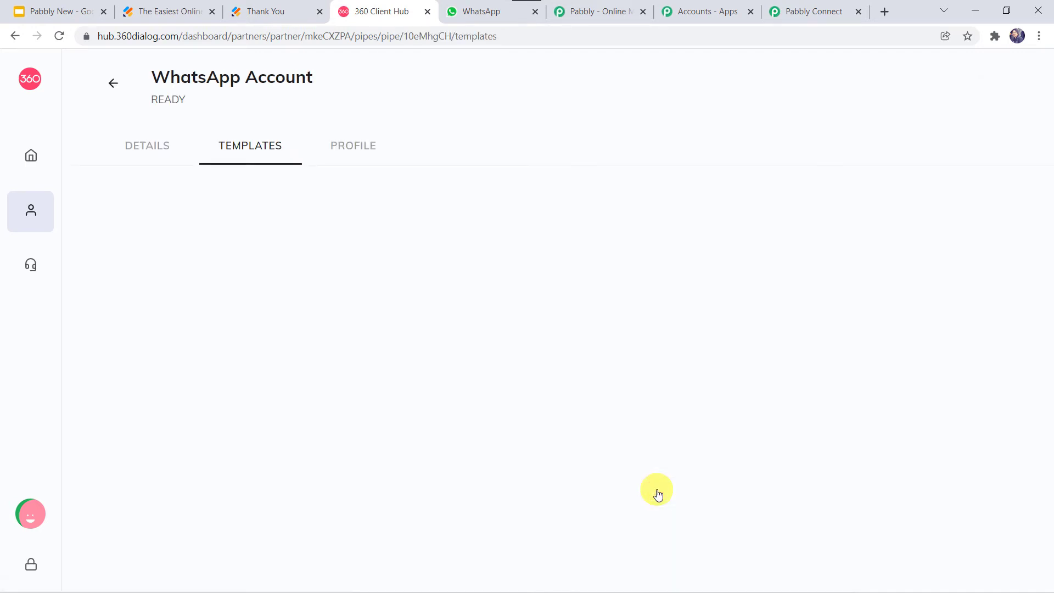
{"action": "scroll", "coordinate": [500, 430], "scroll_direction": "down", "scroll_amount": 3}
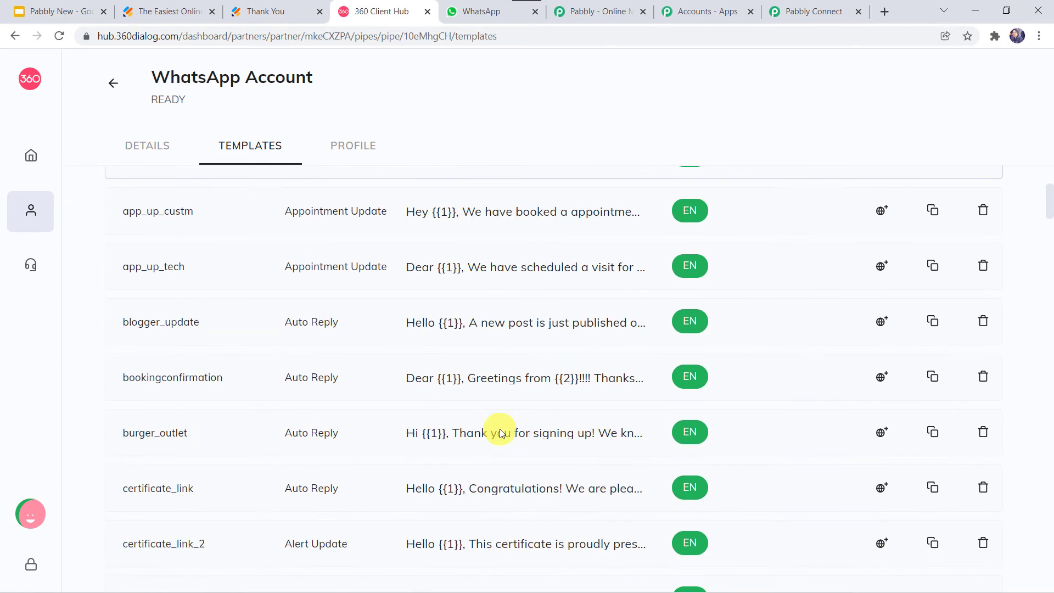
{"action": "scroll", "coordinate": [500, 432], "scroll_direction": "down", "scroll_amount": 9}
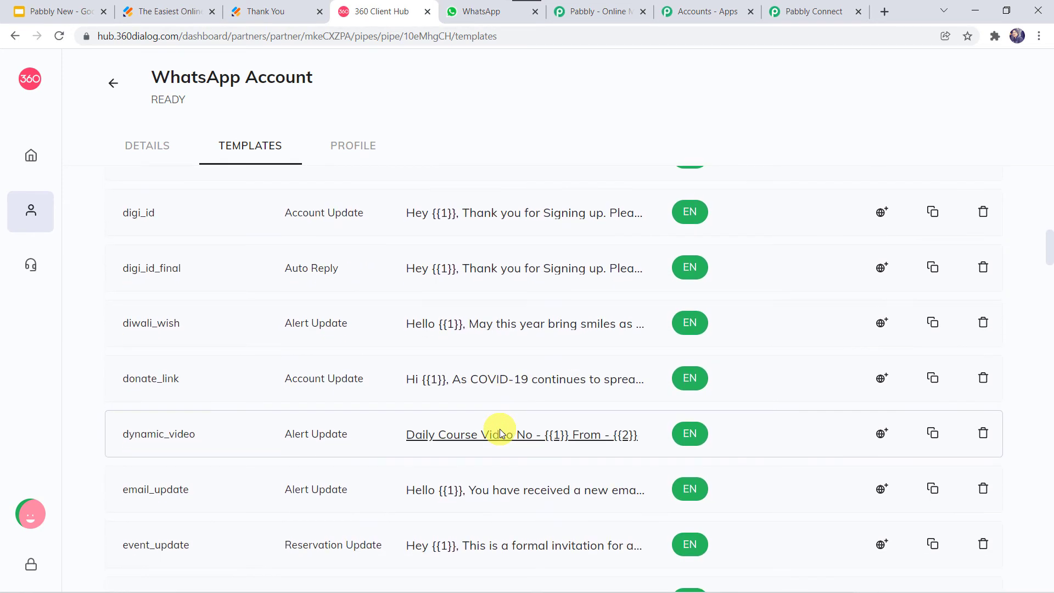
{"action": "scroll", "coordinate": [499, 429], "scroll_direction": "down", "scroll_amount": 4}
{"action": "scroll", "coordinate": [499, 429], "scroll_direction": "up", "scroll_amount": 15}
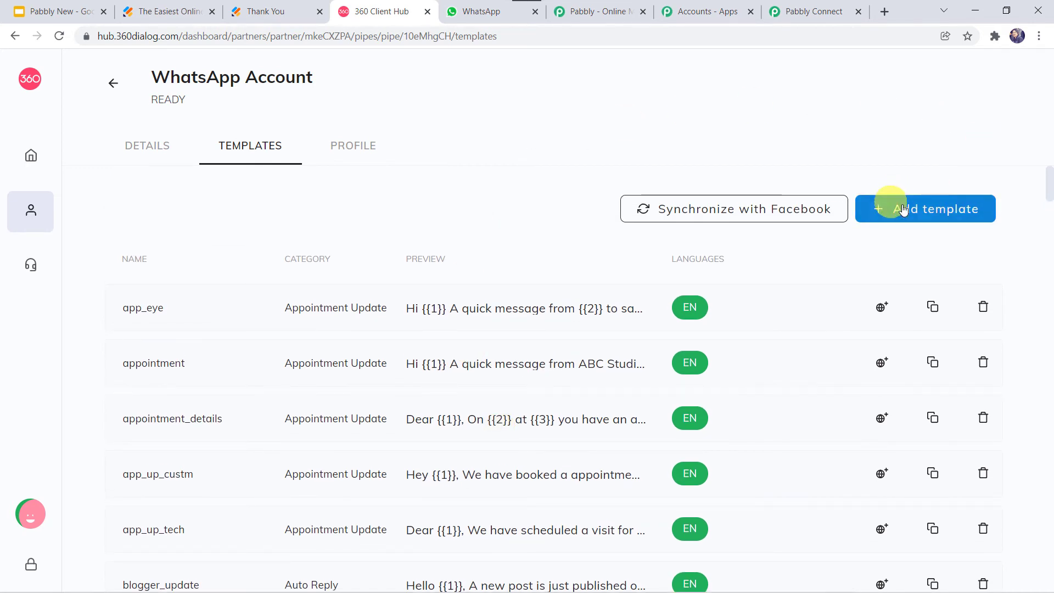
Inspect the Add template form's name, category, language, type and body fields, then discard it
{"action": "left_click", "coordinate": [912, 210]}
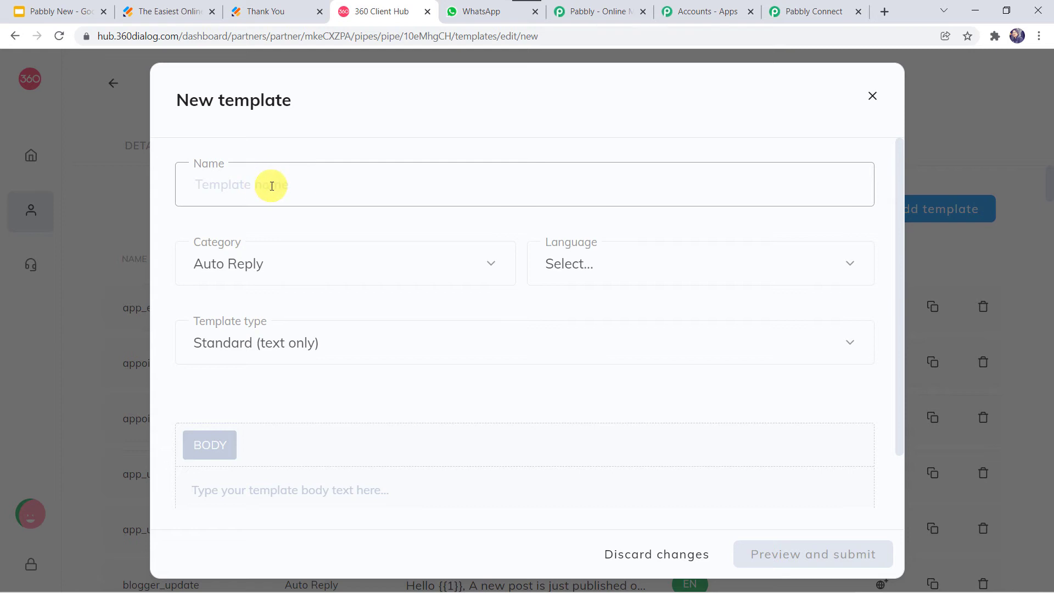
{"action": "left_click", "coordinate": [271, 185]}
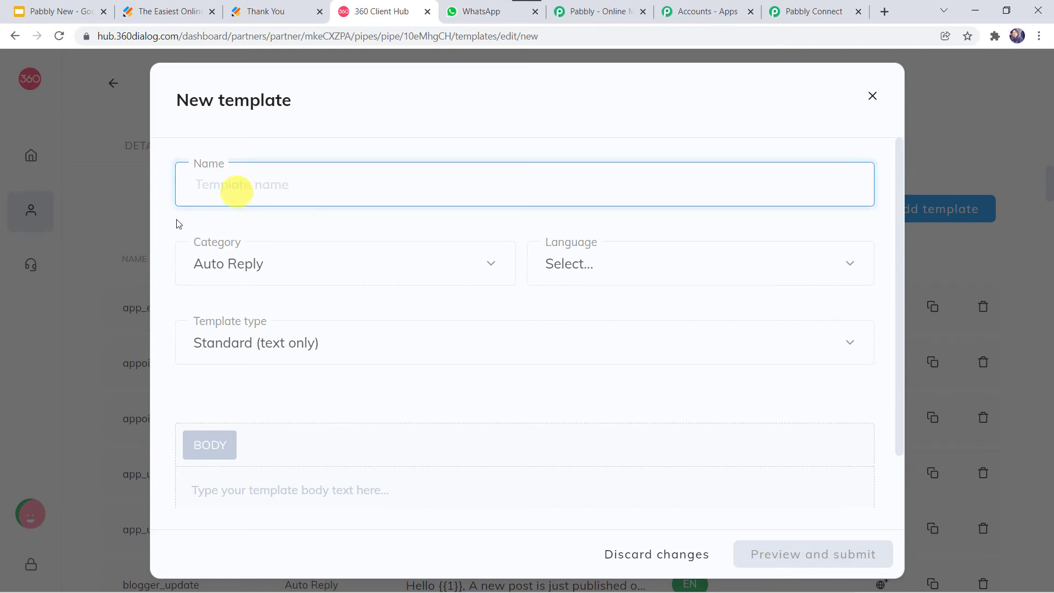
{"action": "left_click", "coordinate": [256, 268]}
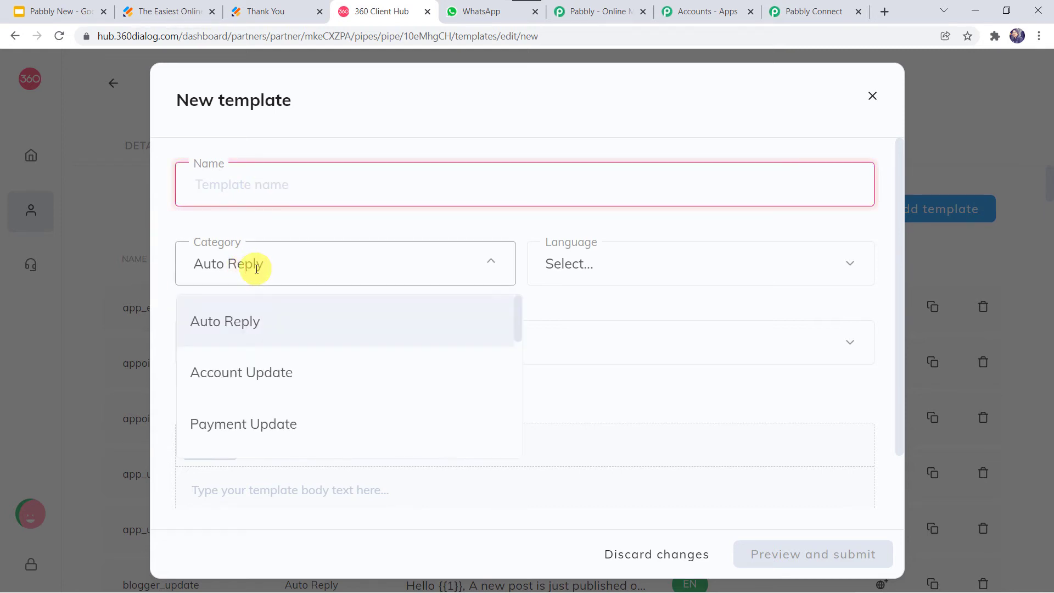
{"action": "scroll", "coordinate": [257, 384], "scroll_direction": "down", "scroll_amount": 5}
{"action": "scroll", "coordinate": [255, 384], "scroll_direction": "down", "scroll_amount": 2}
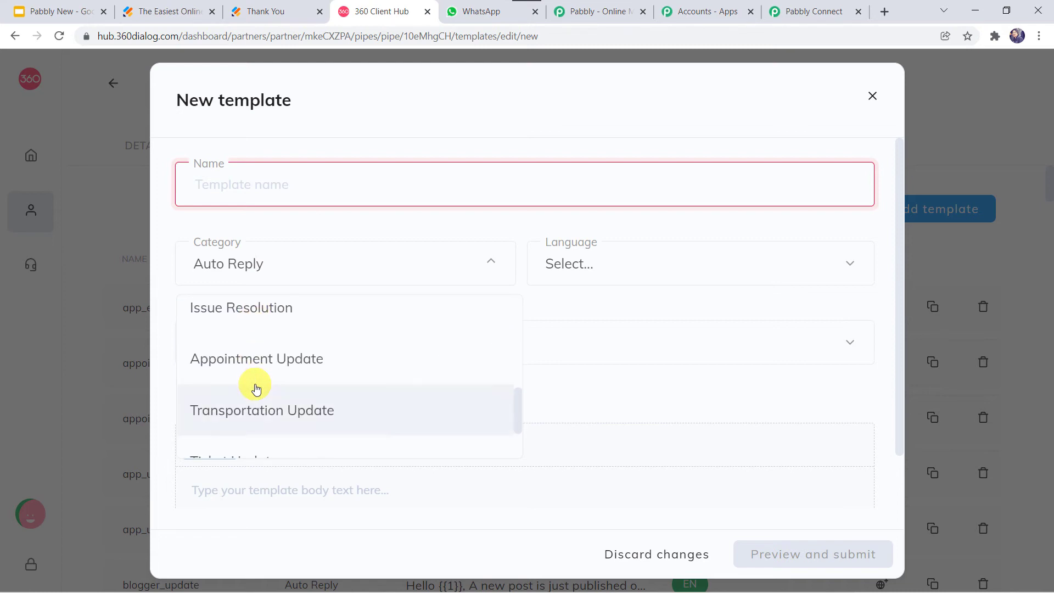
{"action": "left_click", "coordinate": [597, 266]}
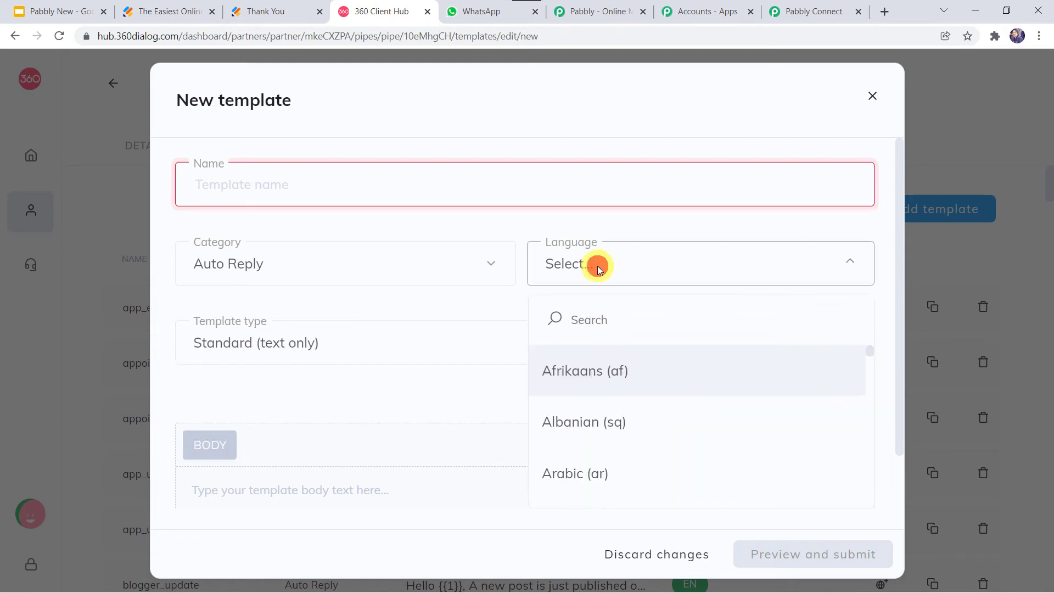
{"action": "left_click", "coordinate": [597, 266]}
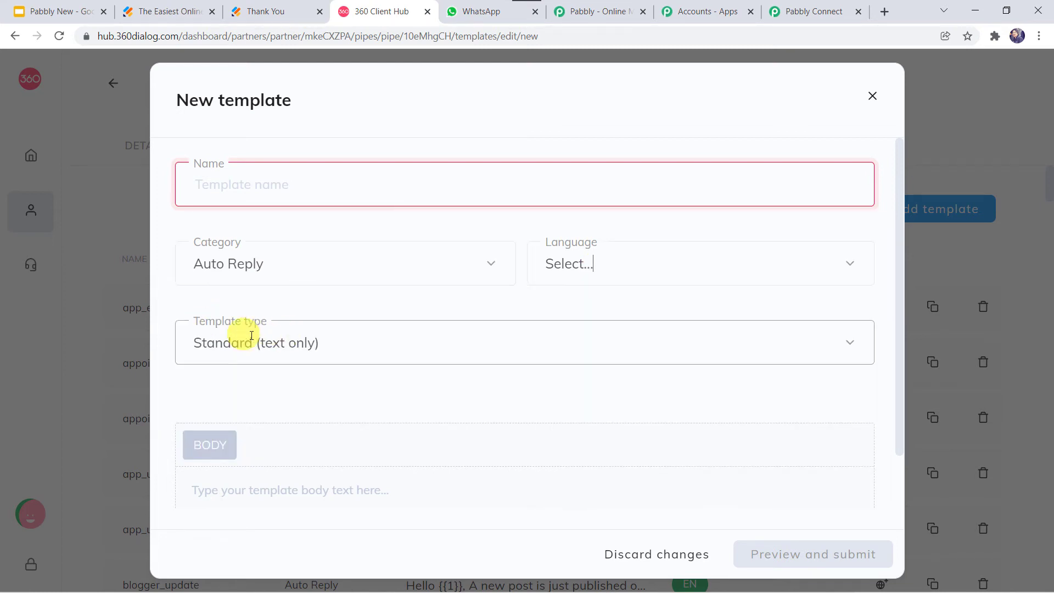
{"action": "left_click", "coordinate": [339, 338]}
{"action": "left_click", "coordinate": [339, 338]}
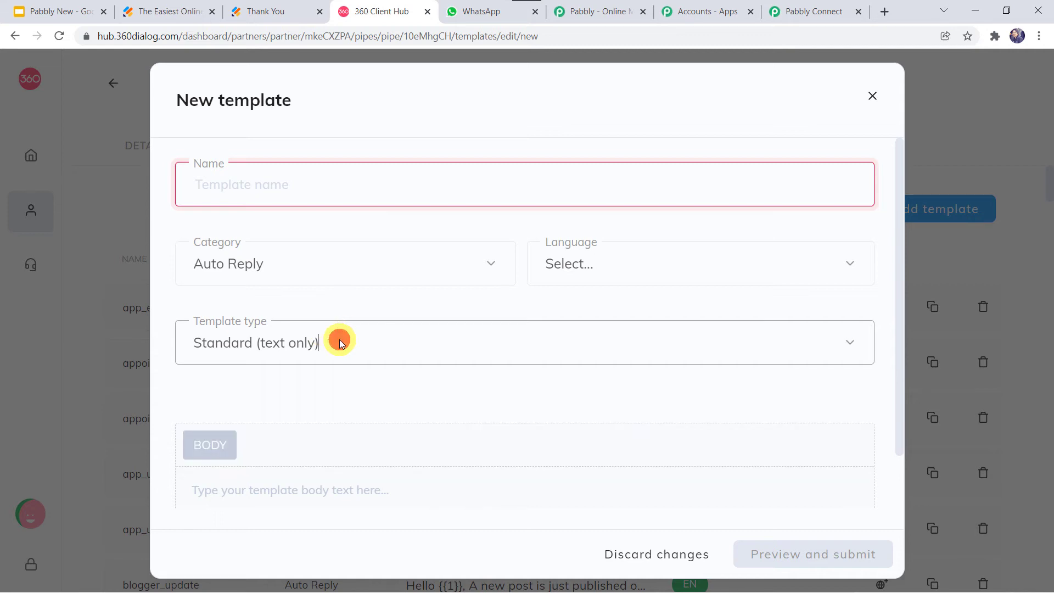
{"action": "left_click", "coordinate": [249, 507]}
{"action": "scroll", "coordinate": [249, 508], "scroll_direction": "down", "scroll_amount": 1}
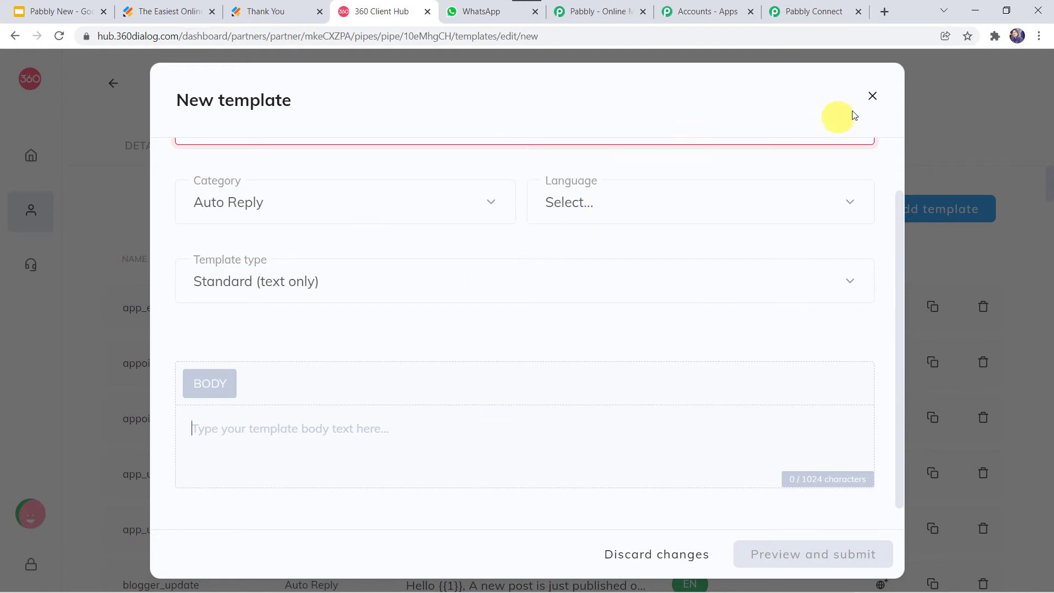
{"action": "left_click", "coordinate": [872, 97]}
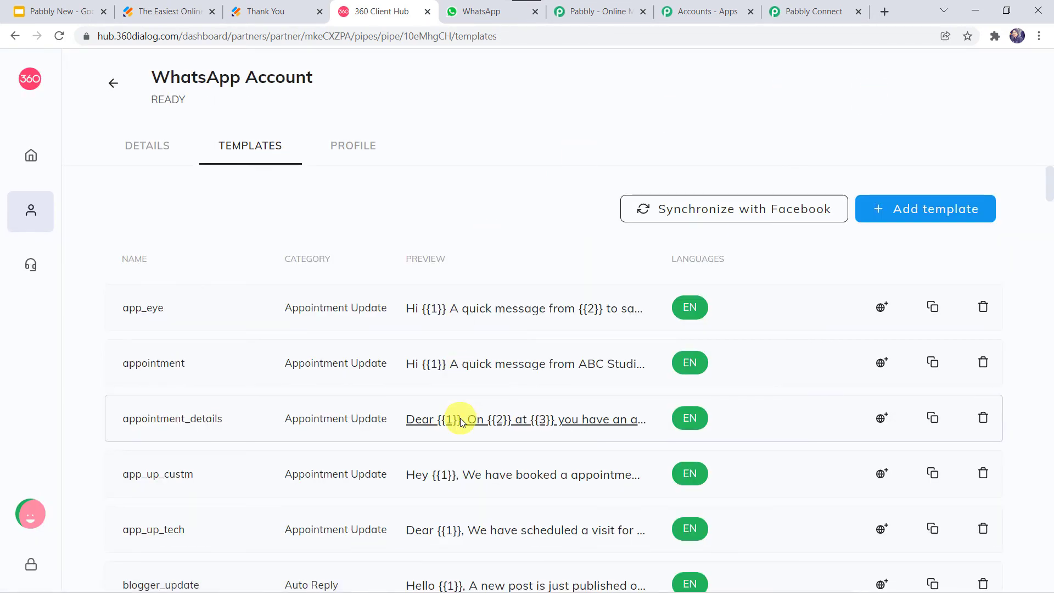
Preview new_submission_receive's Name, Email and Contact Number placeholders, then return to Pabbly Connect
{"action": "scroll", "coordinate": [461, 421], "scroll_direction": "down", "scroll_amount": 7}
{"action": "scroll", "coordinate": [461, 422], "scroll_direction": "down", "scroll_amount": 14}
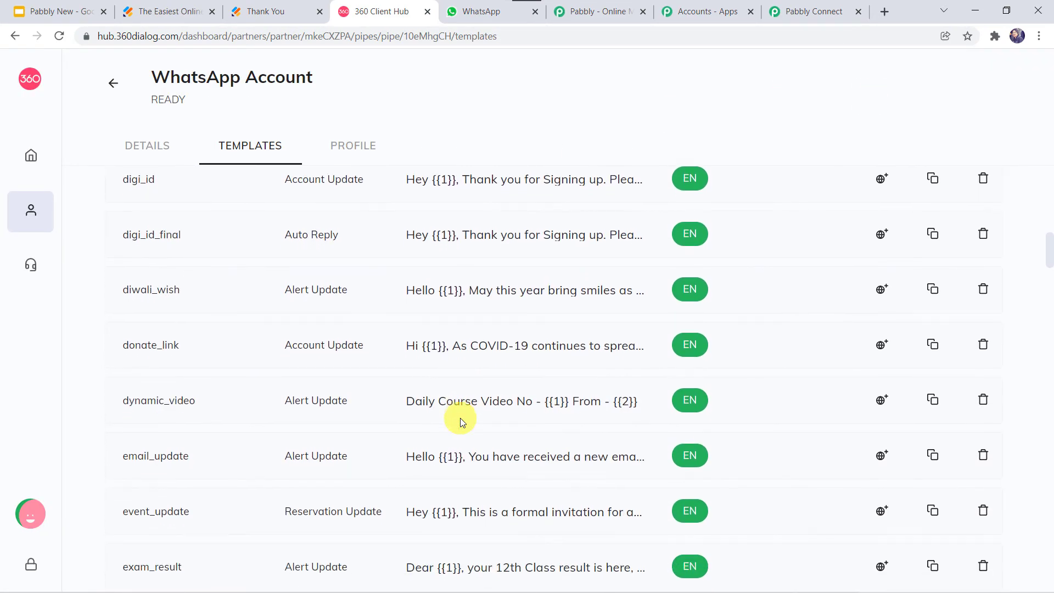
{"action": "scroll", "coordinate": [461, 421], "scroll_direction": "down", "scroll_amount": 10}
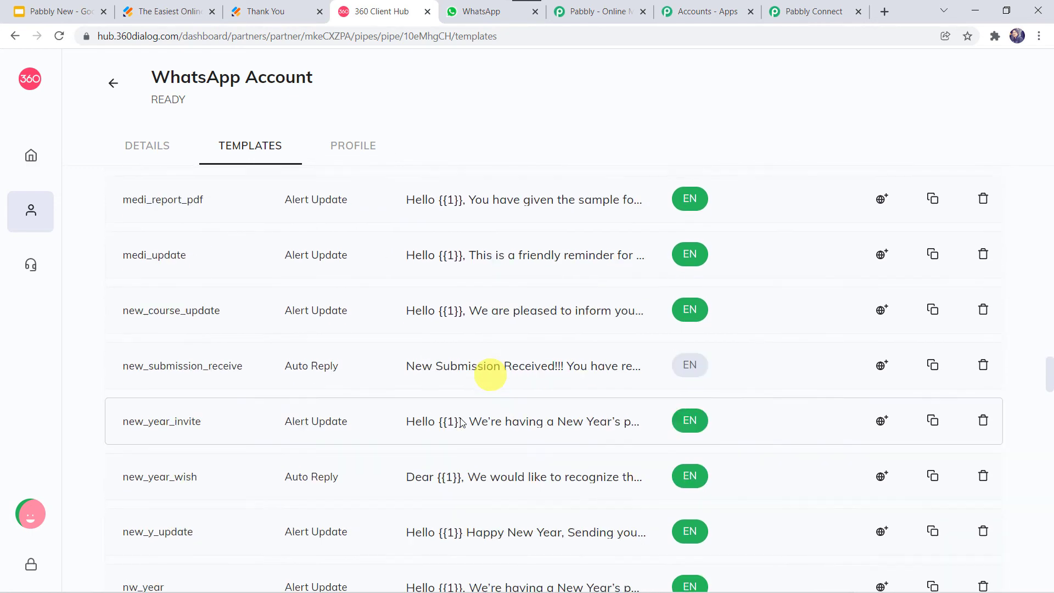
{"action": "scroll", "coordinate": [461, 421], "scroll_direction": "up", "scroll_amount": 1}
{"action": "scroll", "coordinate": [461, 422], "scroll_direction": "up", "scroll_amount": 1}
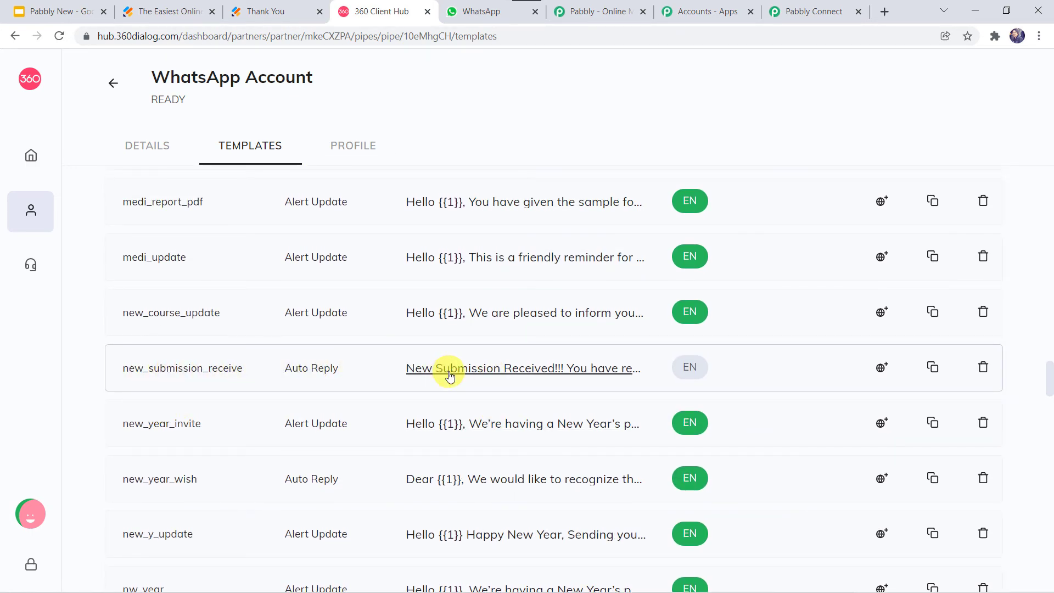
{"action": "left_click", "coordinate": [480, 372]}
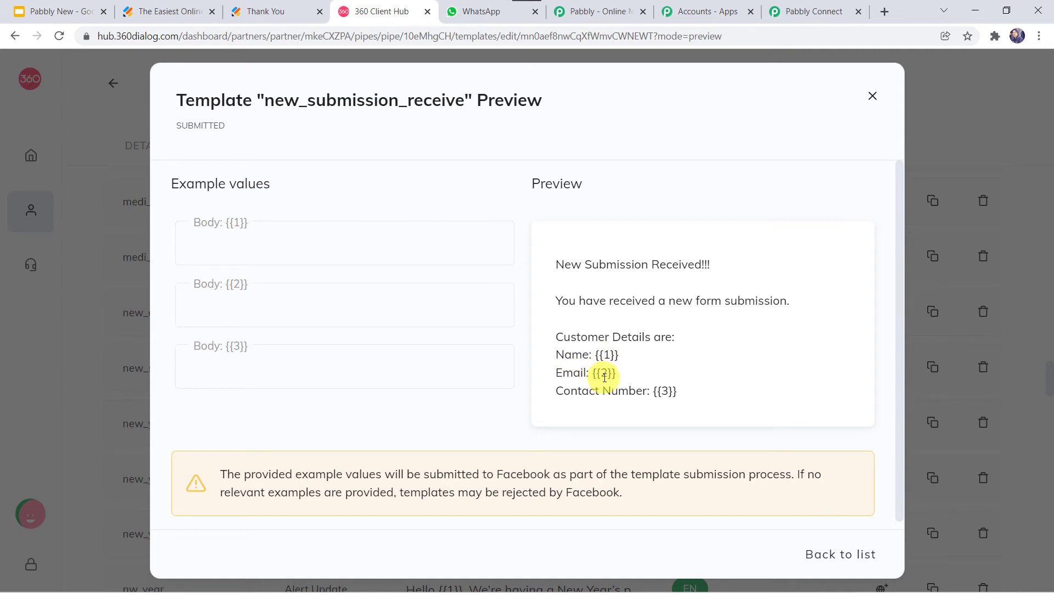
{"action": "left_click", "coordinate": [662, 390]}
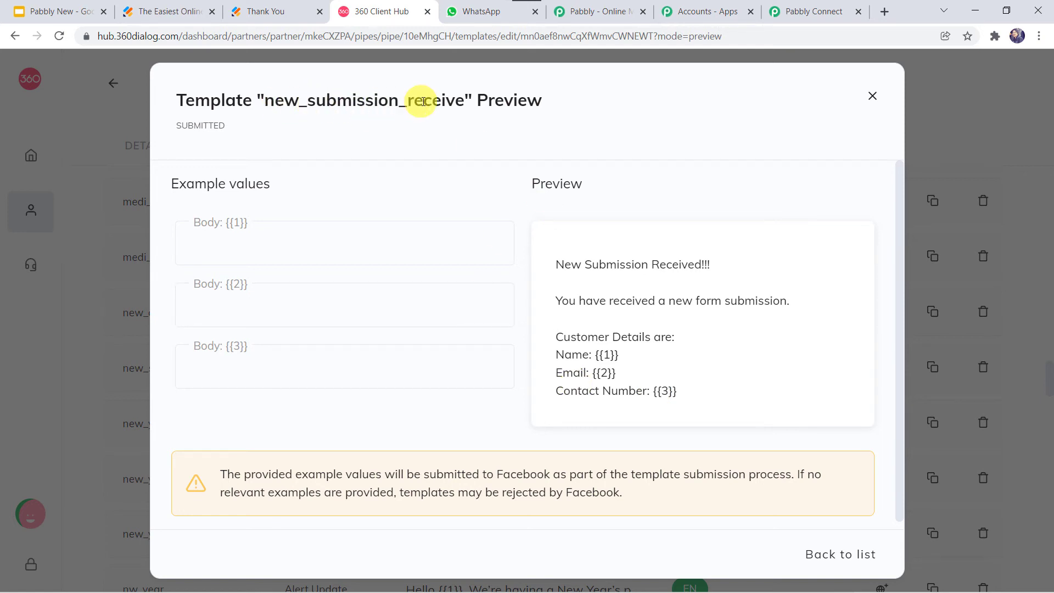
{"action": "left_click", "coordinate": [804, 11]}
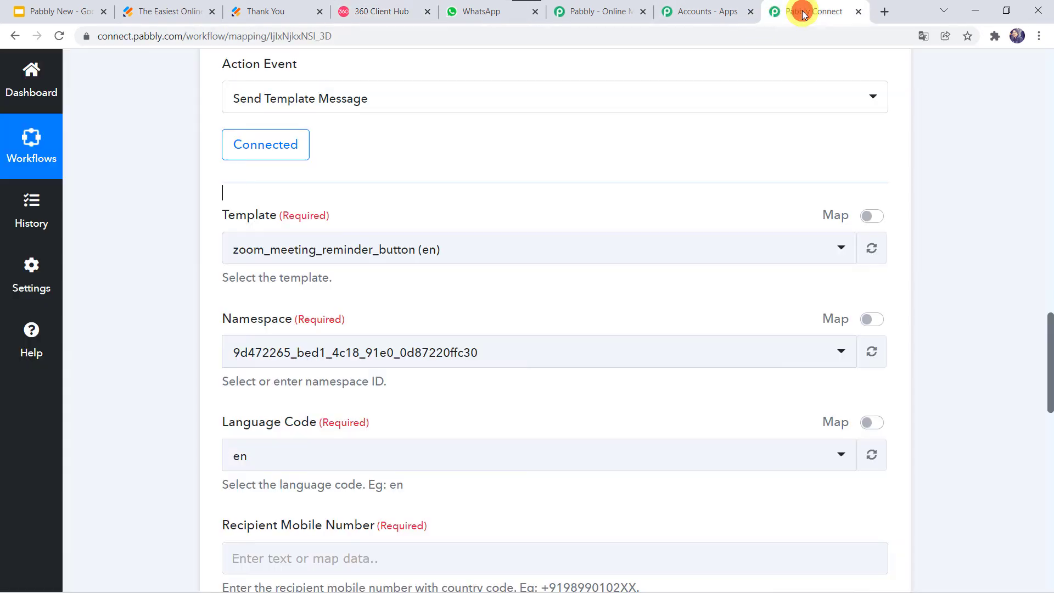
Search 'new' in the Template dropdown and select new_submission_receive (en)
{"action": "left_click", "coordinate": [292, 250]}
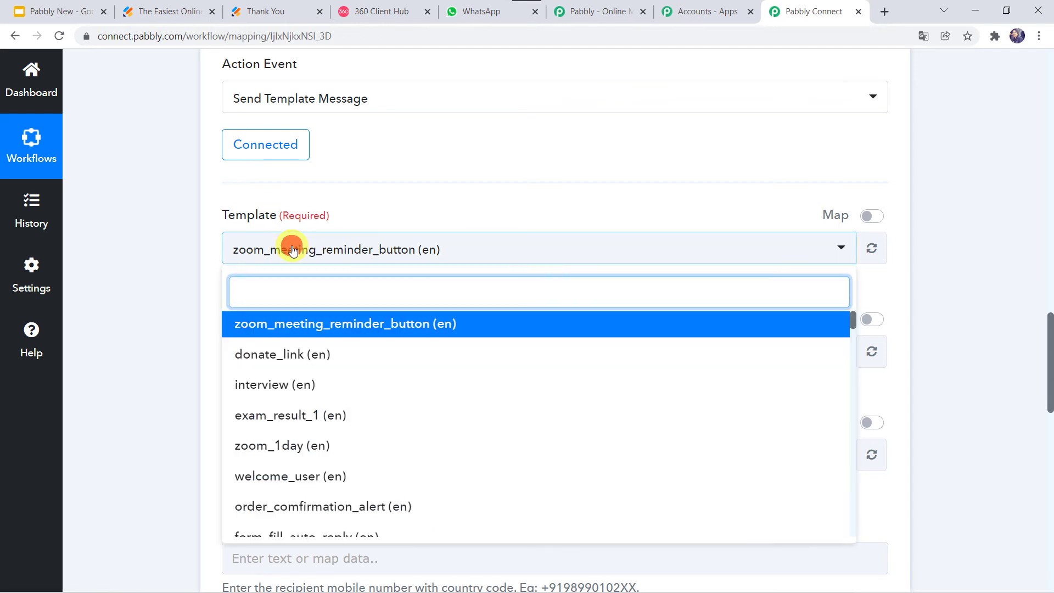
{"action": "type", "text": "new"}
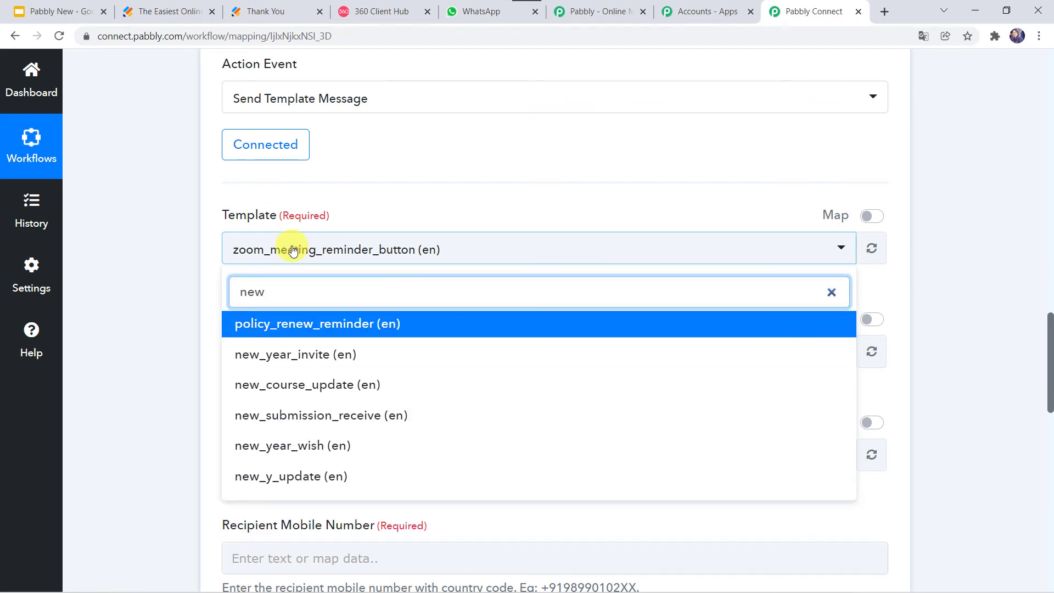
{"action": "left_click", "coordinate": [294, 415]}
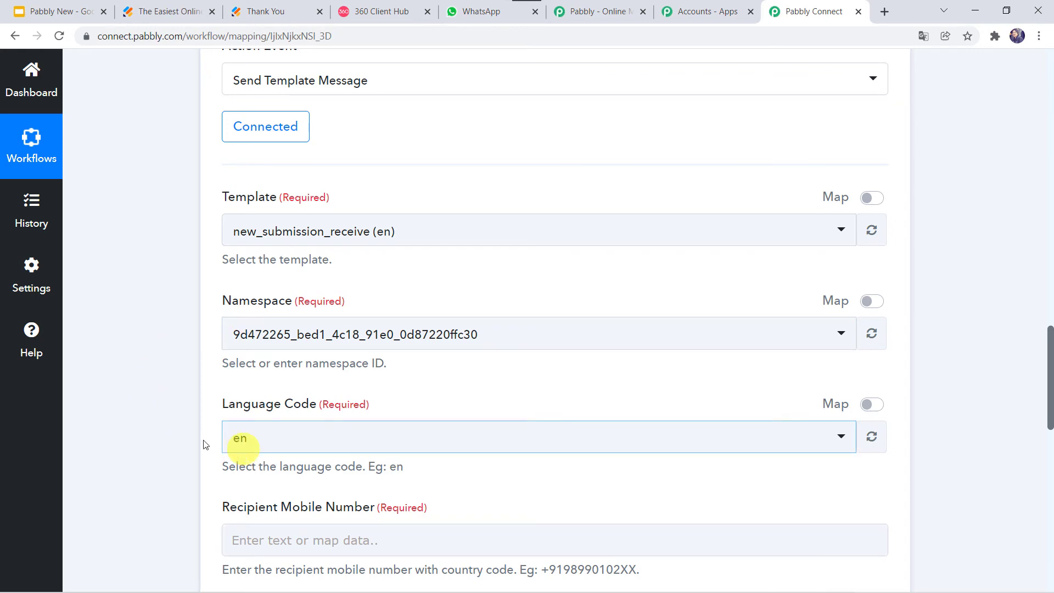
{"action": "scroll", "coordinate": [156, 430], "scroll_direction": "down", "scroll_amount": 6}
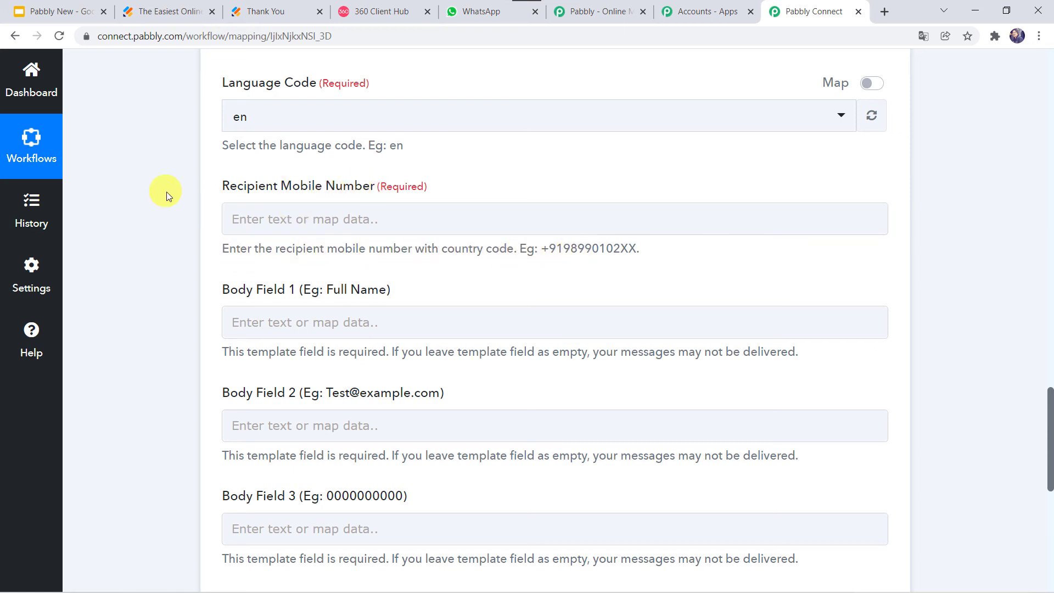
Enter the recipient's phone number, starting with + and the country code, in Recipient Mobile Number
{"action": "left_click", "coordinate": [240, 221]}
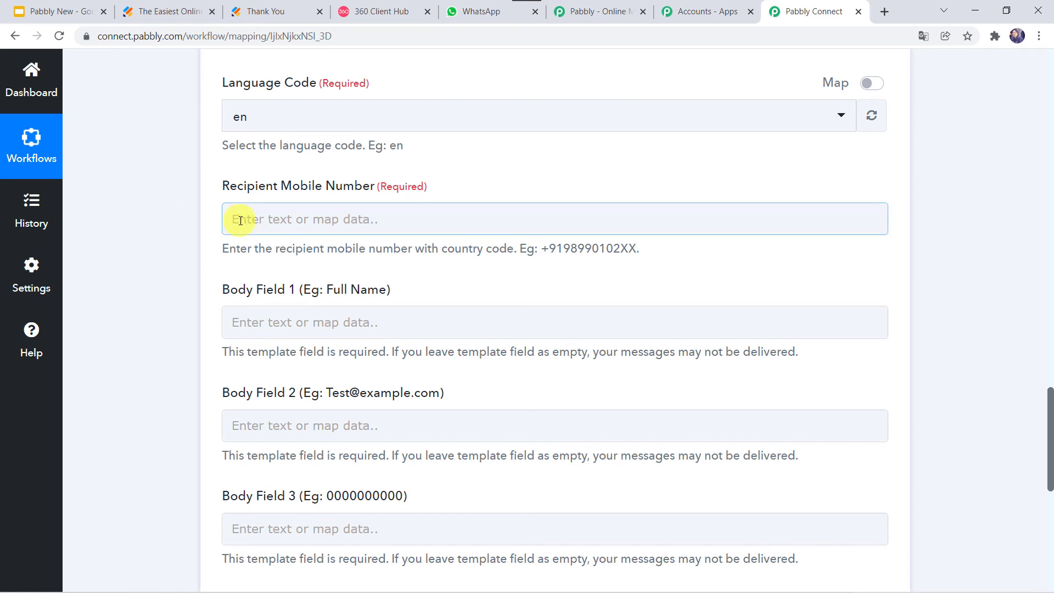
{"action": "left_click", "coordinate": [241, 221]}
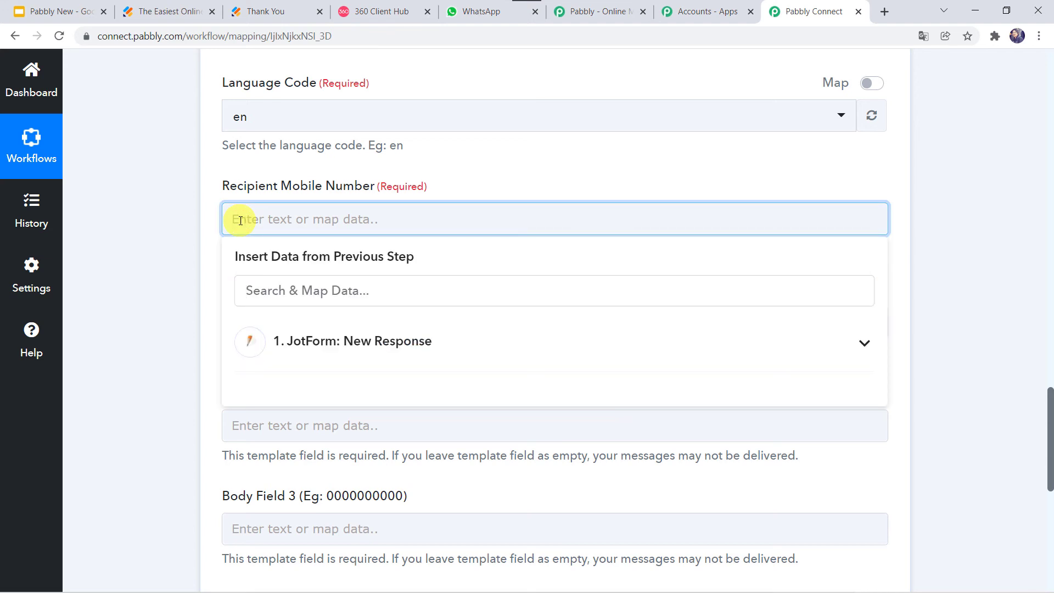
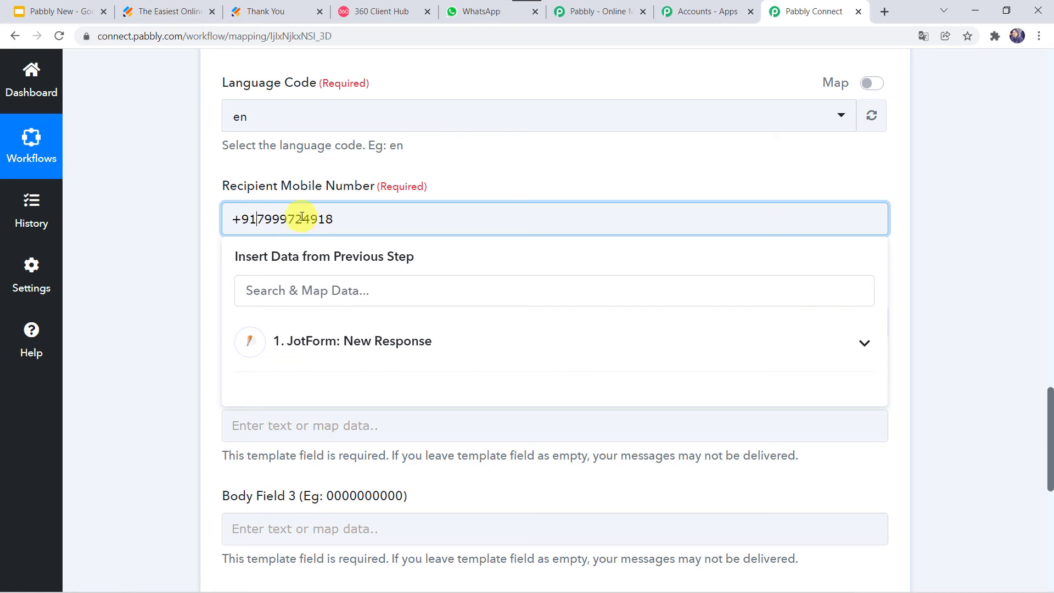
{"action": "left_click", "coordinate": [186, 218]}
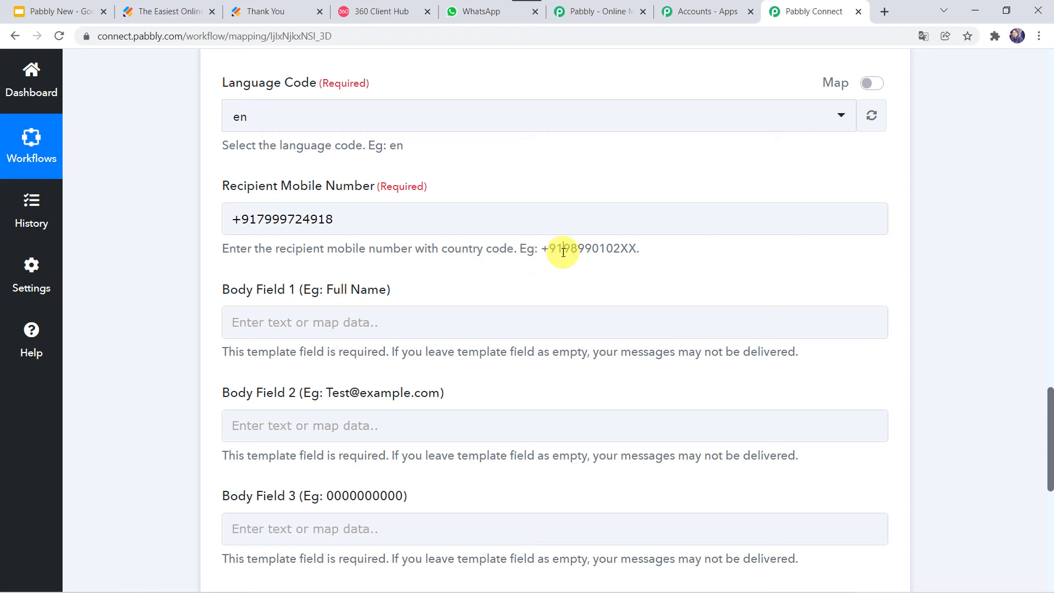
{"action": "left_click", "coordinate": [257, 219]}
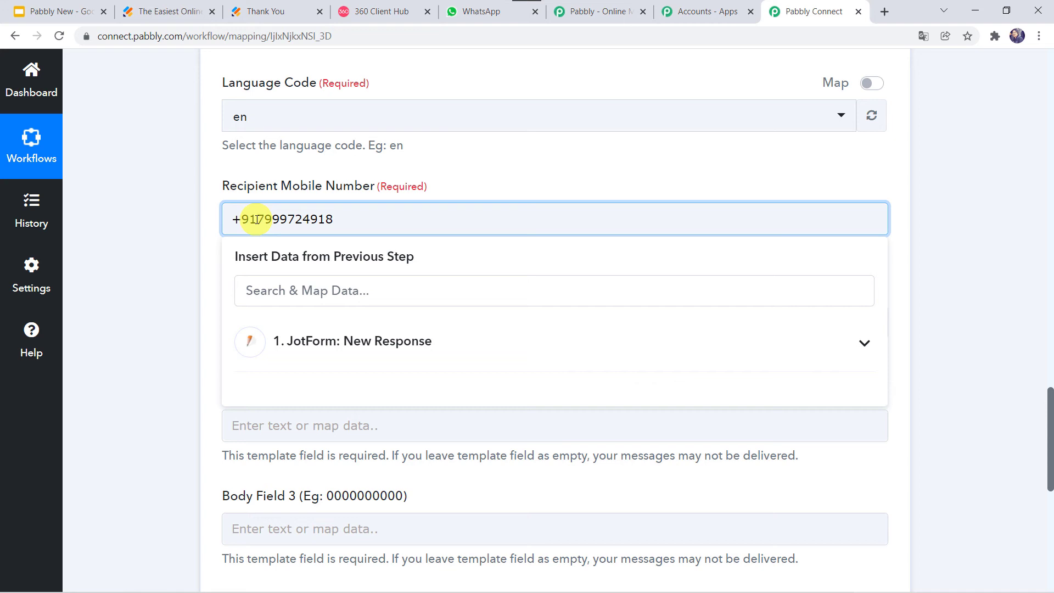
{"action": "left_click", "coordinate": [184, 233]}
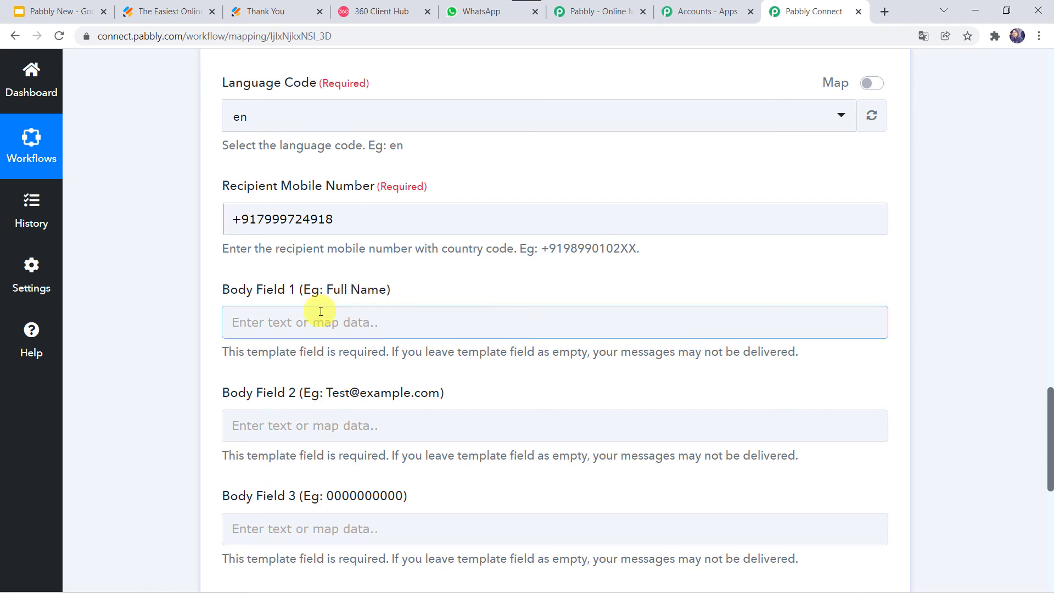
{"action": "scroll", "coordinate": [129, 182], "scroll_direction": "up", "scroll_amount": 14}
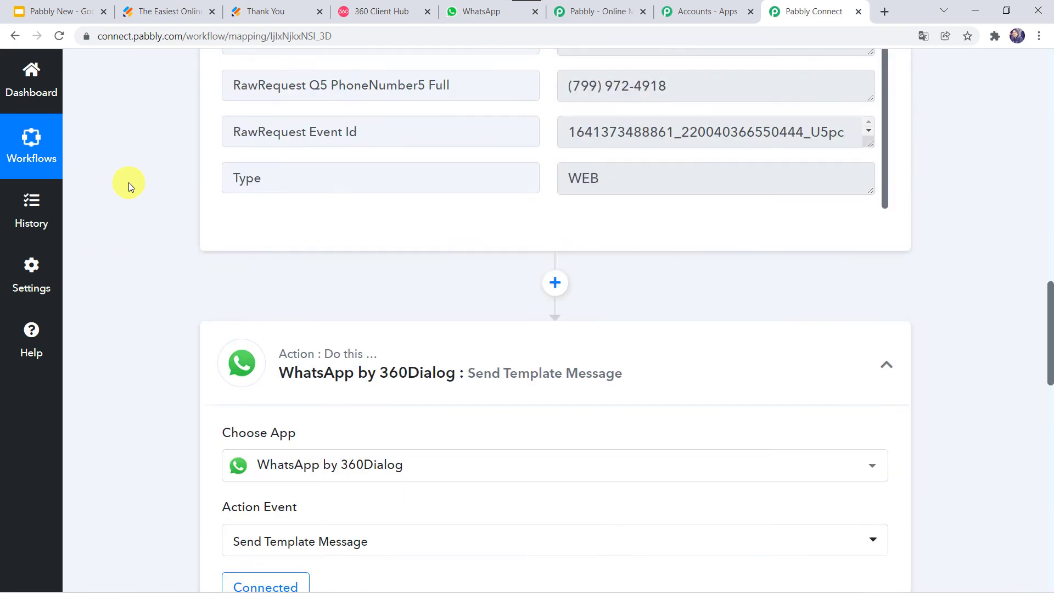
{"action": "scroll", "coordinate": [129, 183], "scroll_direction": "up", "scroll_amount": 7}
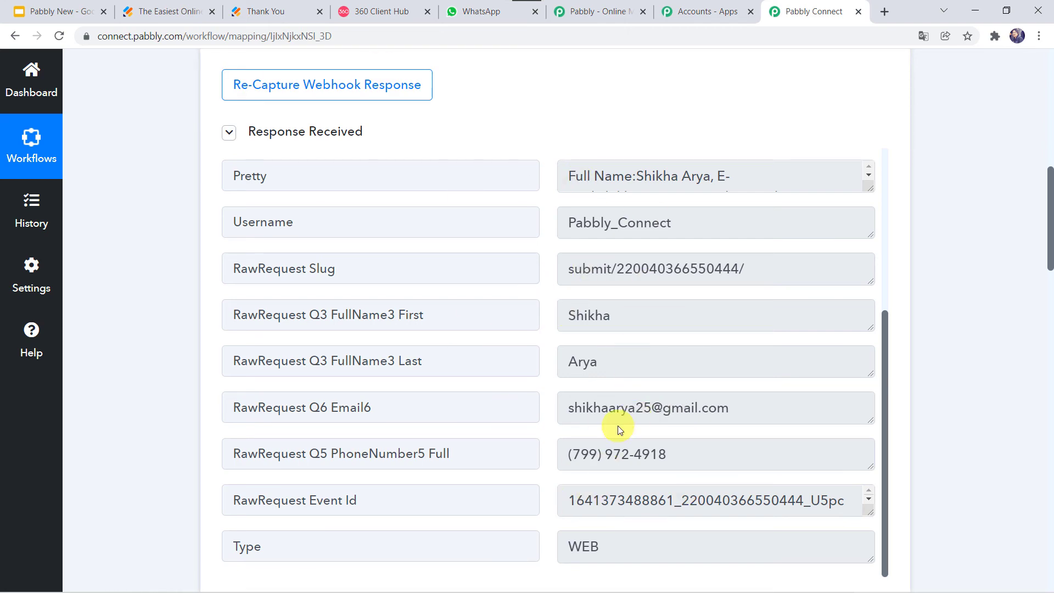
{"action": "scroll", "coordinate": [169, 485], "scroll_direction": "down", "scroll_amount": 20}
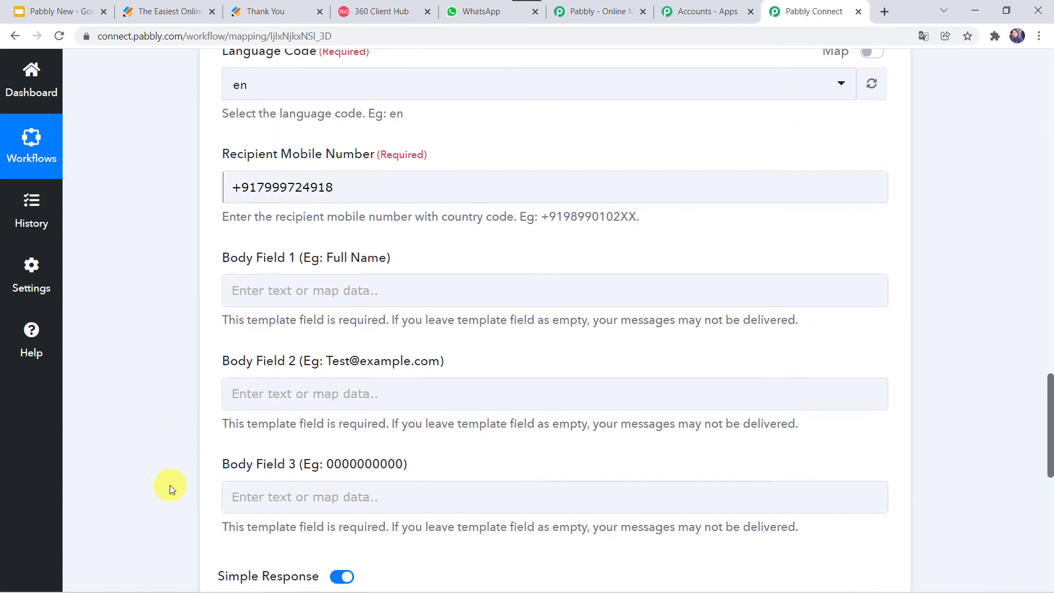
{"action": "scroll", "coordinate": [170, 485], "scroll_direction": "down", "scroll_amount": 2}
Map the JotForm submitter's first and last name into Body Field 1
{"action": "left_click", "coordinate": [264, 204]}
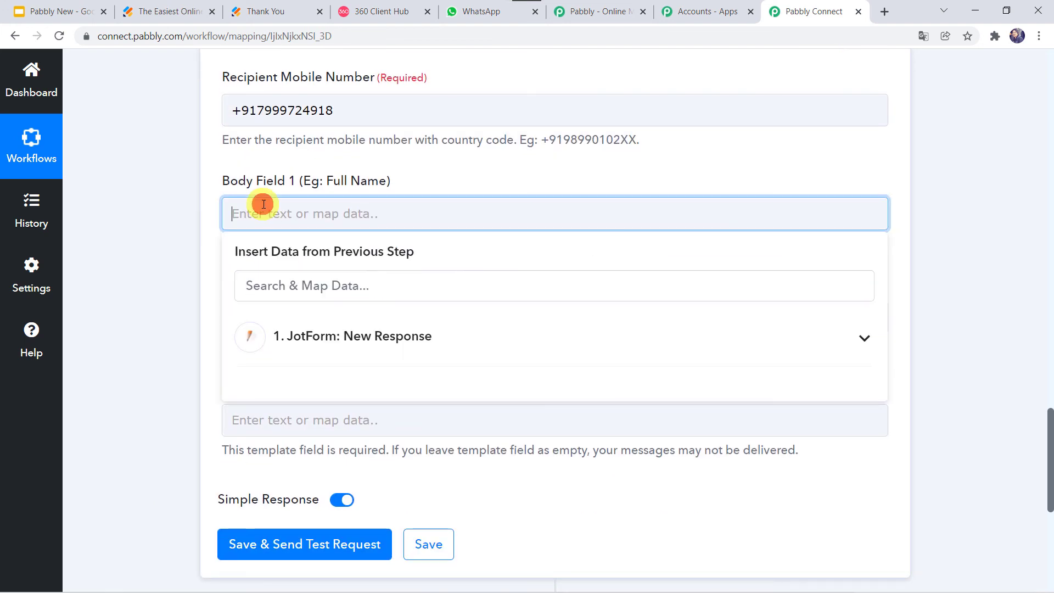
{"action": "left_click", "coordinate": [322, 358]}
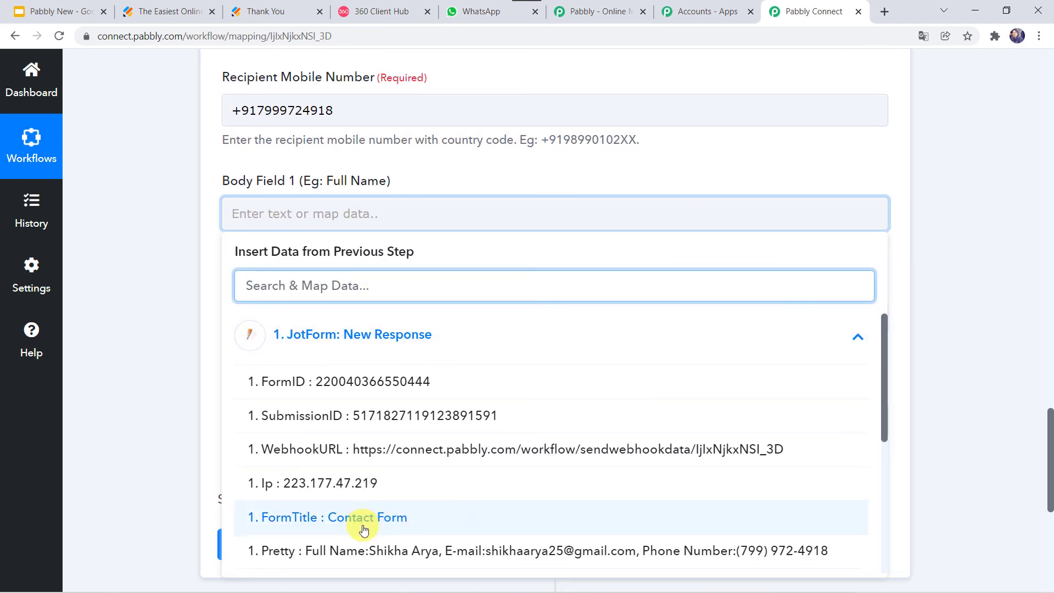
{"action": "scroll", "coordinate": [364, 528], "scroll_direction": "down", "scroll_amount": 4}
{"action": "left_click", "coordinate": [368, 433]}
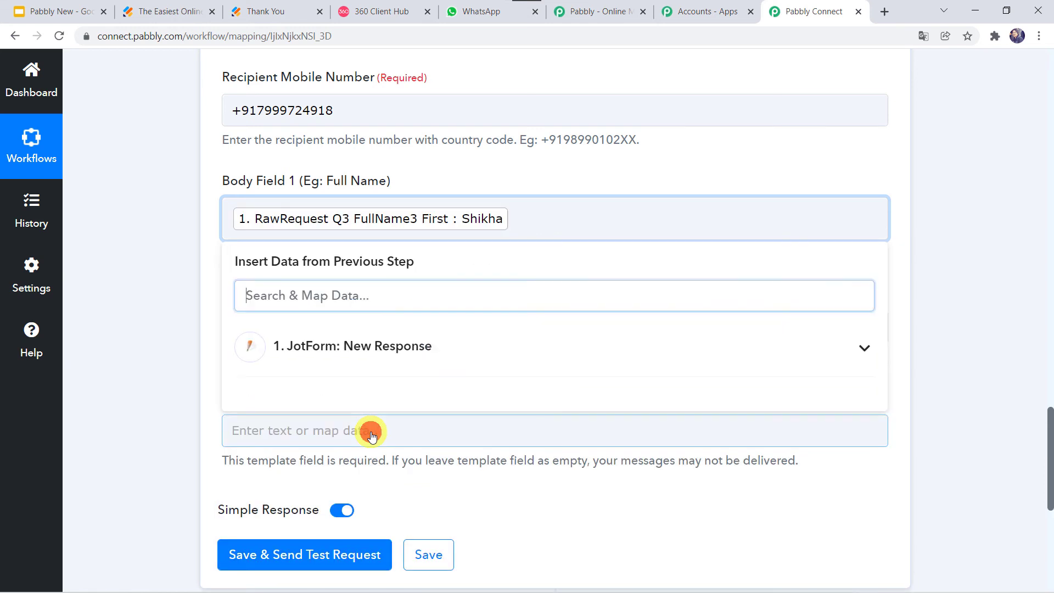
{"action": "left_click", "coordinate": [372, 348]}
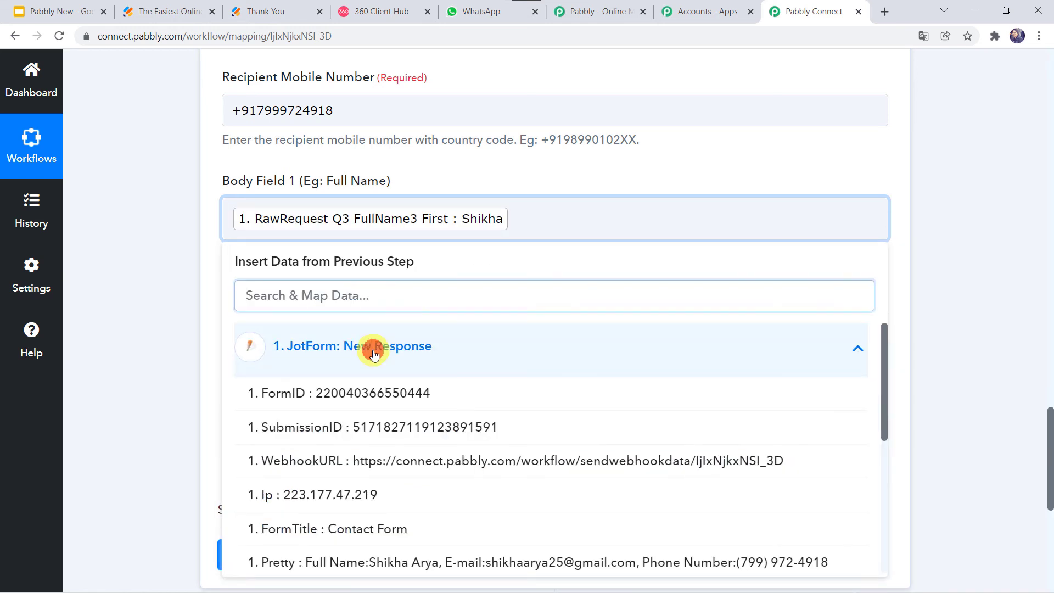
{"action": "scroll", "coordinate": [348, 496], "scroll_direction": "down", "scroll_amount": 3}
{"action": "scroll", "coordinate": [353, 502], "scroll_direction": "down", "scroll_amount": 2}
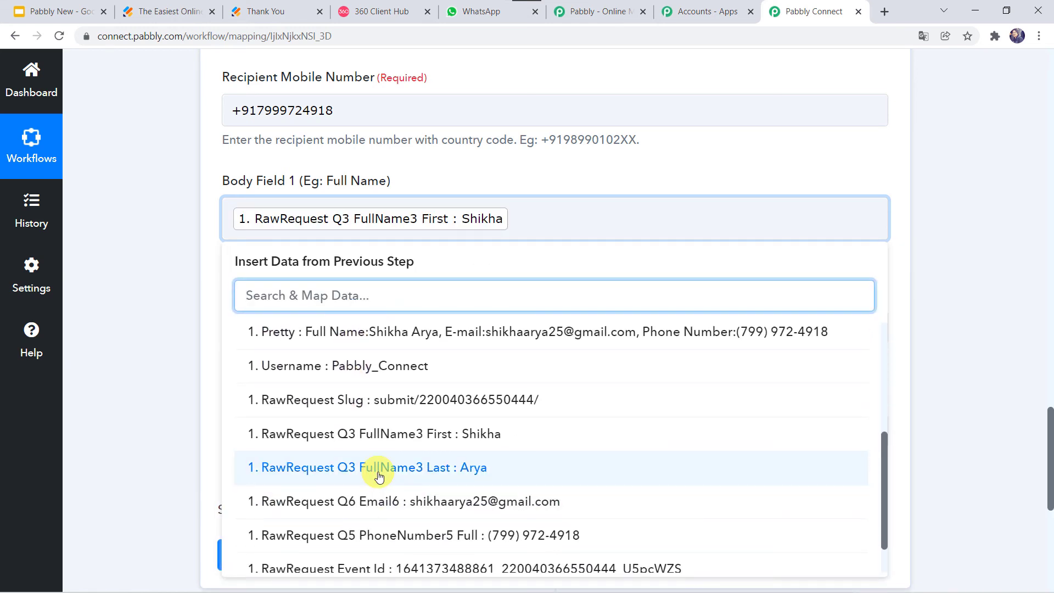
{"action": "left_click", "coordinate": [376, 471]}
{"action": "left_click", "coordinate": [156, 406]}
{"action": "scroll", "coordinate": [209, 357], "scroll_direction": "down", "scroll_amount": 1}
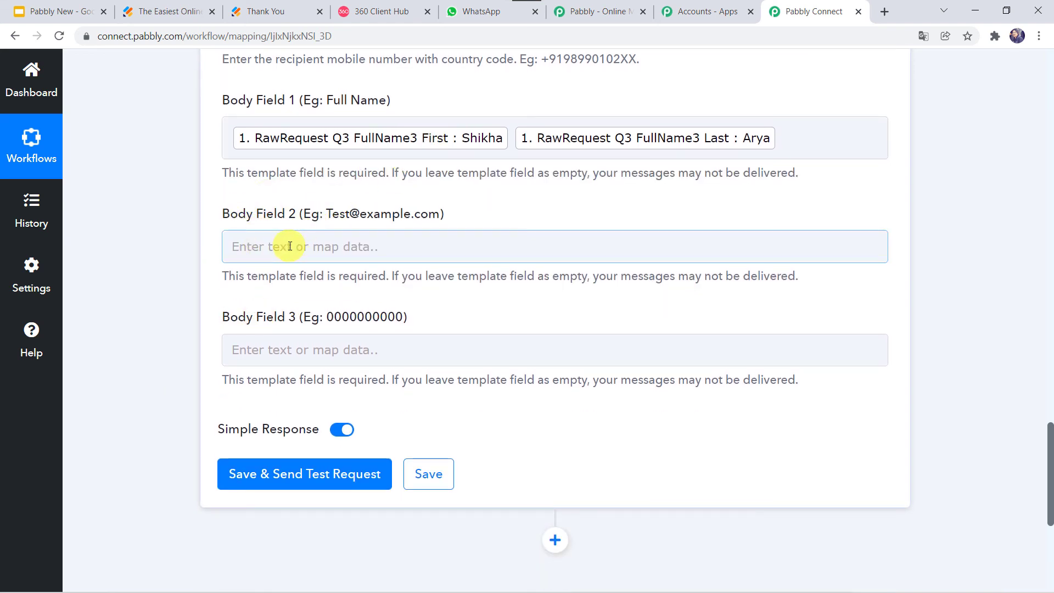
Map the JotForm submitter's email into Body Field 2
{"action": "left_click", "coordinate": [289, 247]}
{"action": "left_click", "coordinate": [315, 376]}
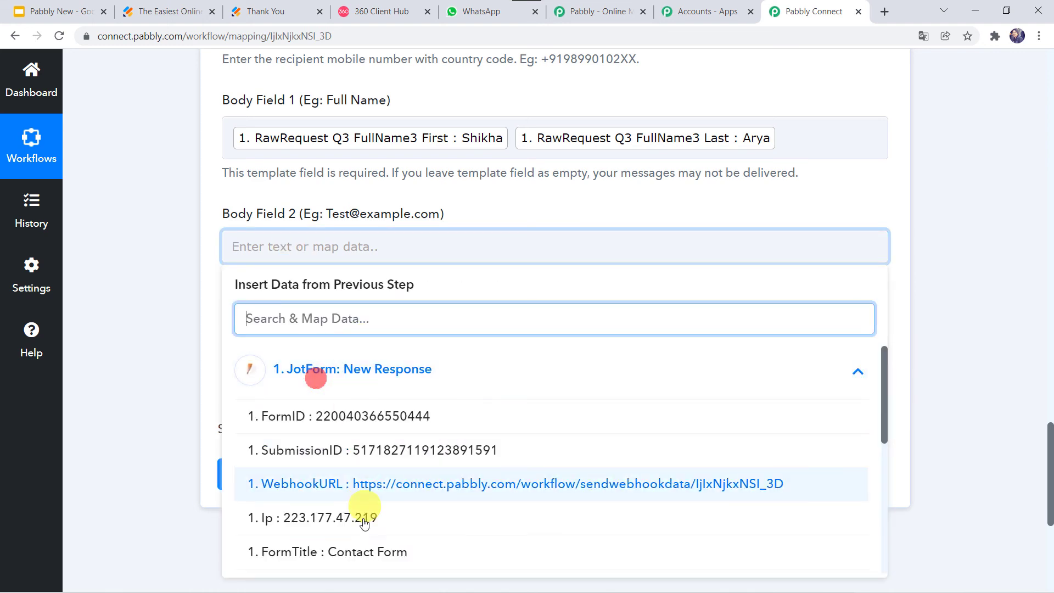
{"action": "scroll", "coordinate": [364, 523], "scroll_direction": "down", "scroll_amount": 3}
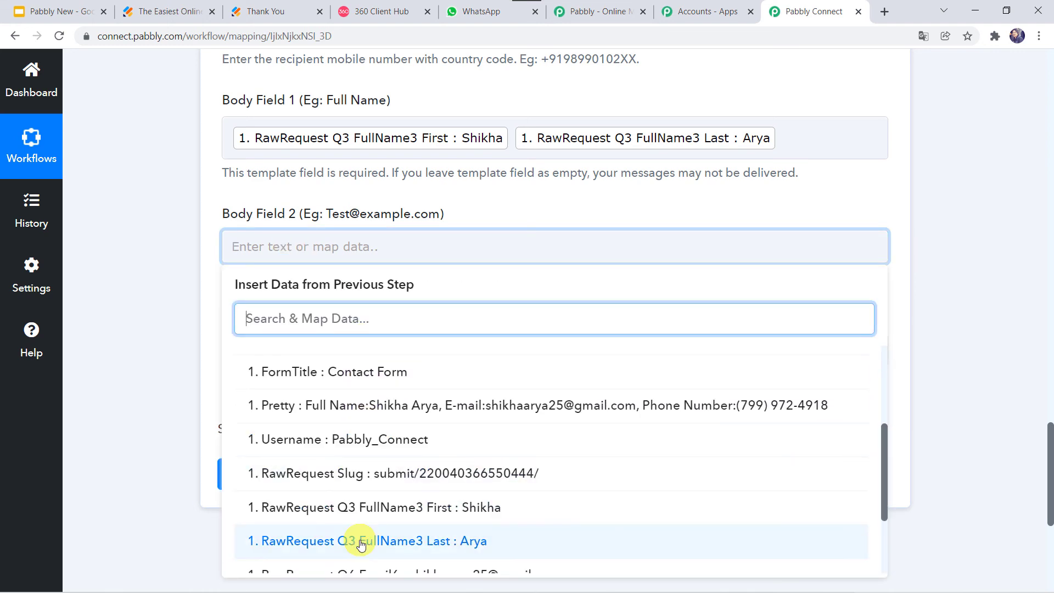
{"action": "scroll", "coordinate": [361, 544], "scroll_direction": "down", "scroll_amount": 2}
{"action": "left_click", "coordinate": [376, 457]}
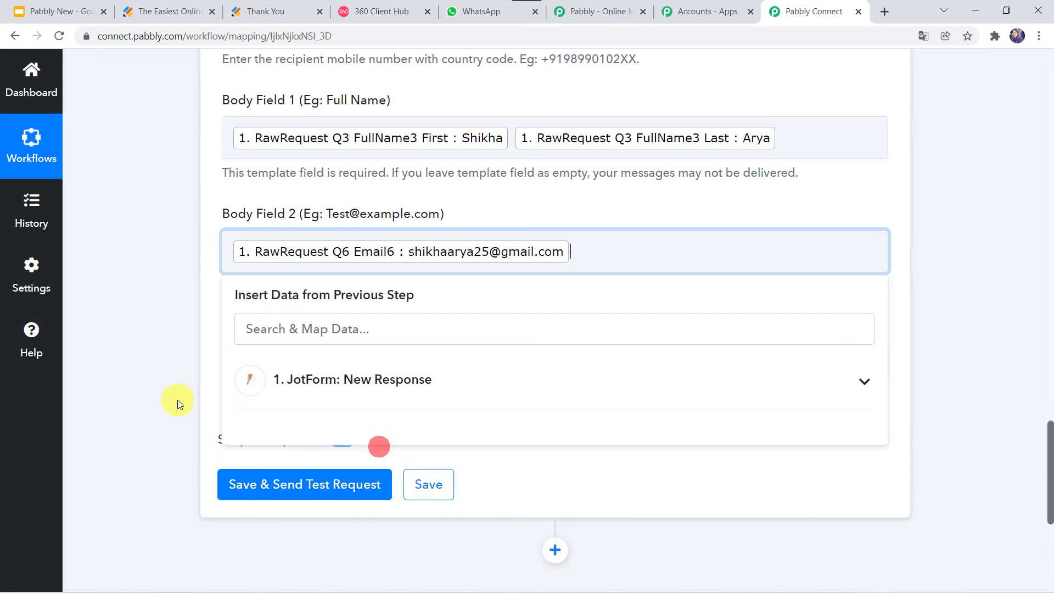
Map JotForm's RawRequest Q5 PhoneNumber5 Full into Body Field 3
{"action": "left_click", "coordinate": [177, 399]}
{"action": "left_click", "coordinate": [259, 357]}
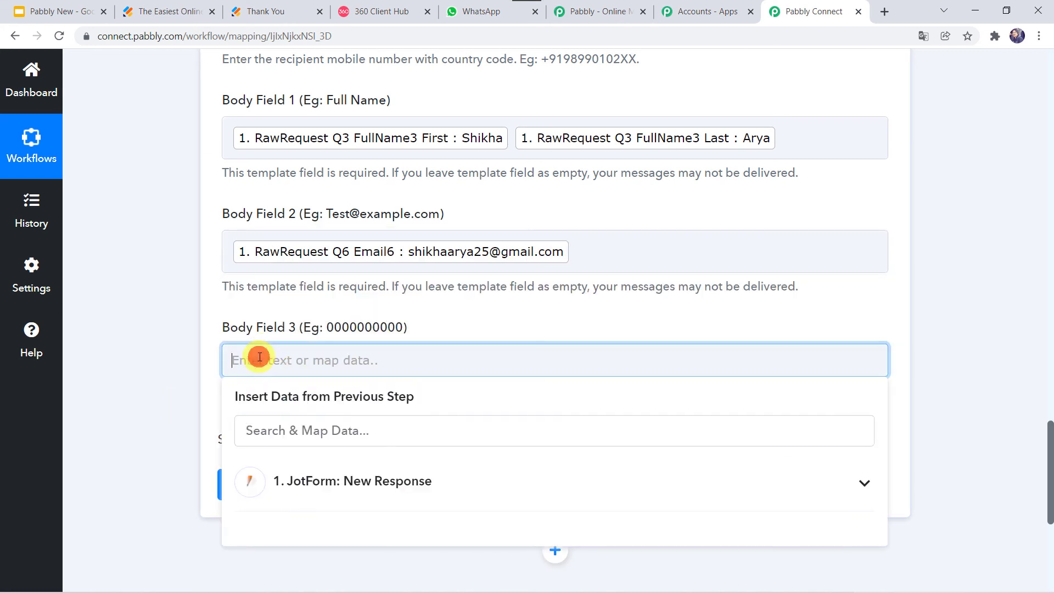
{"action": "left_click", "coordinate": [356, 481]}
{"action": "scroll", "coordinate": [373, 546], "scroll_direction": "down", "scroll_amount": 2}
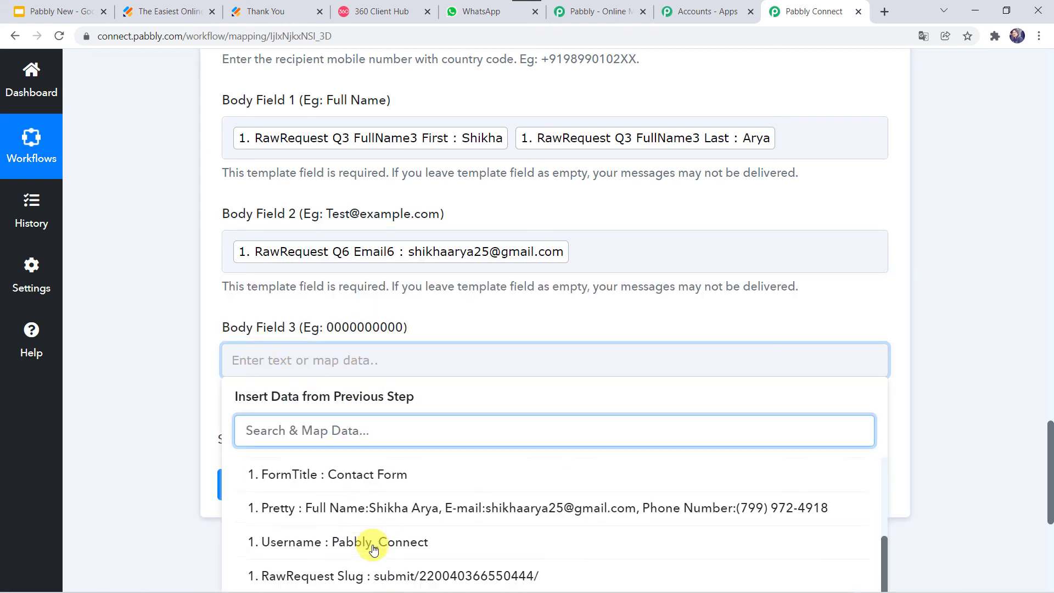
{"action": "scroll", "coordinate": [373, 549], "scroll_direction": "down", "scroll_amount": 5}
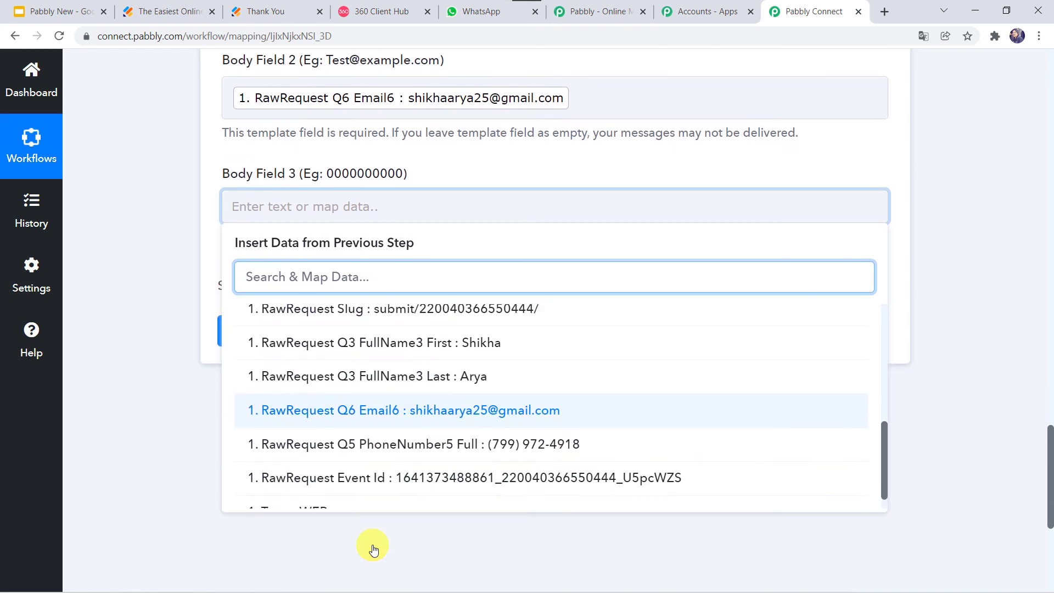
{"action": "left_click", "coordinate": [415, 487]}
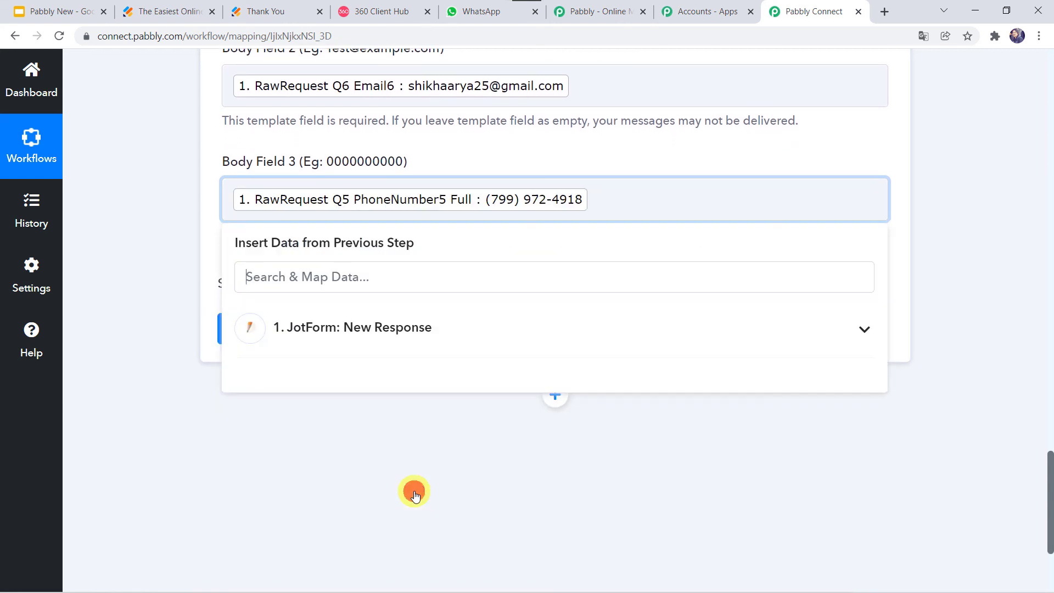
{"action": "left_click", "coordinate": [122, 348]}
{"action": "scroll", "coordinate": [255, 390], "scroll_direction": "up", "scroll_amount": 1}
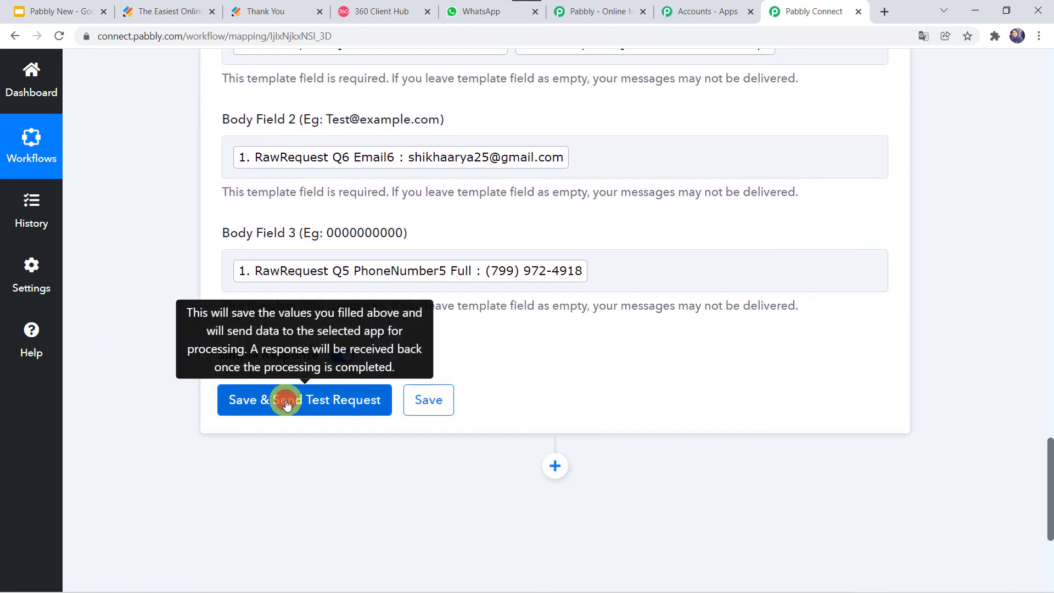
Send a test request and confirm a message Id with stable status is returned
{"action": "left_click", "coordinate": [286, 404]}
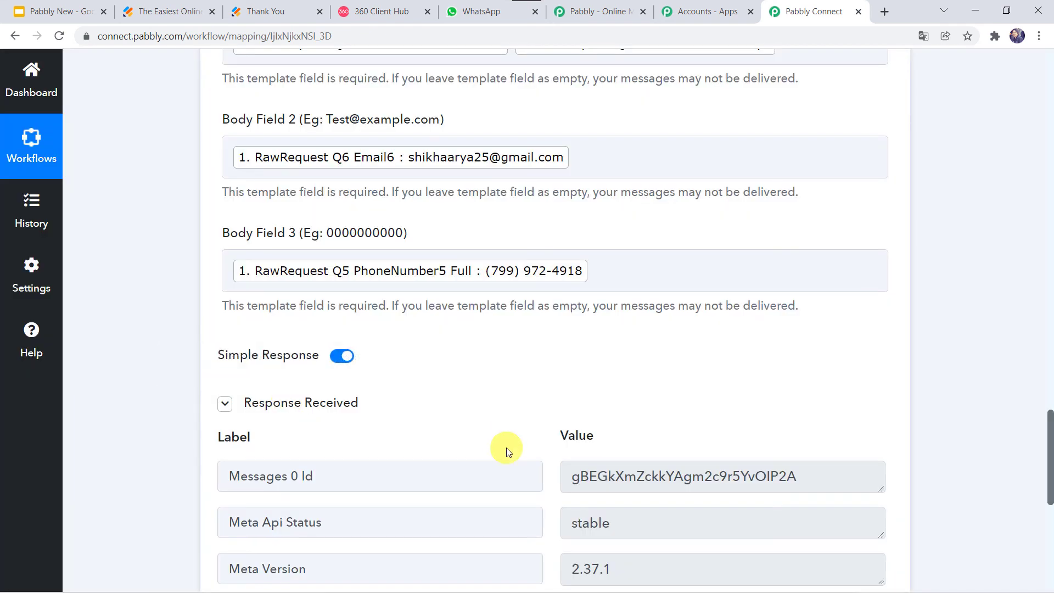
{"action": "scroll", "coordinate": [501, 447], "scroll_direction": "down", "scroll_amount": 3}
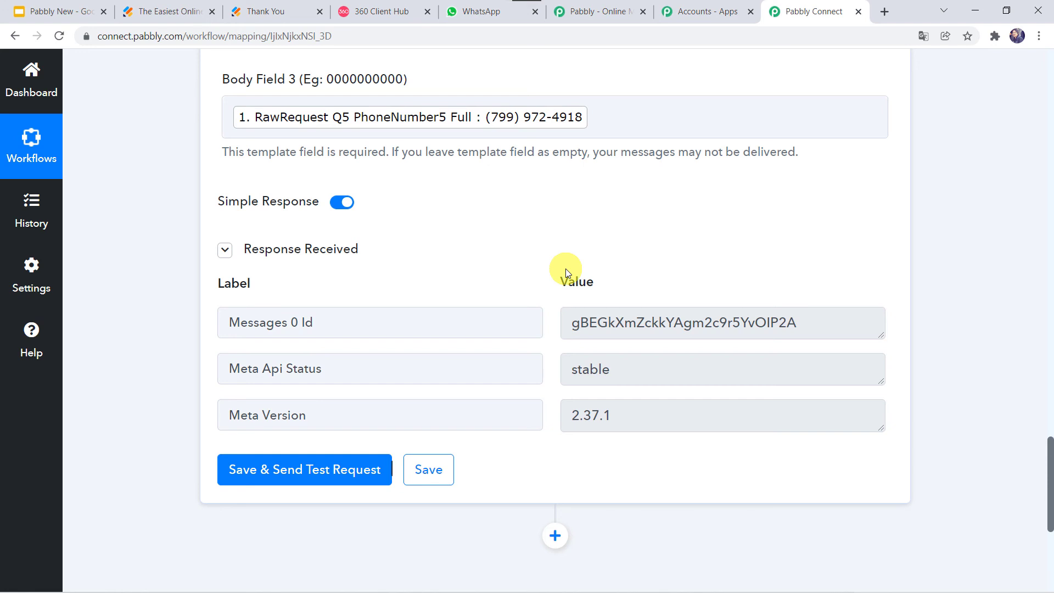
{"action": "left_click", "coordinate": [479, 7]}
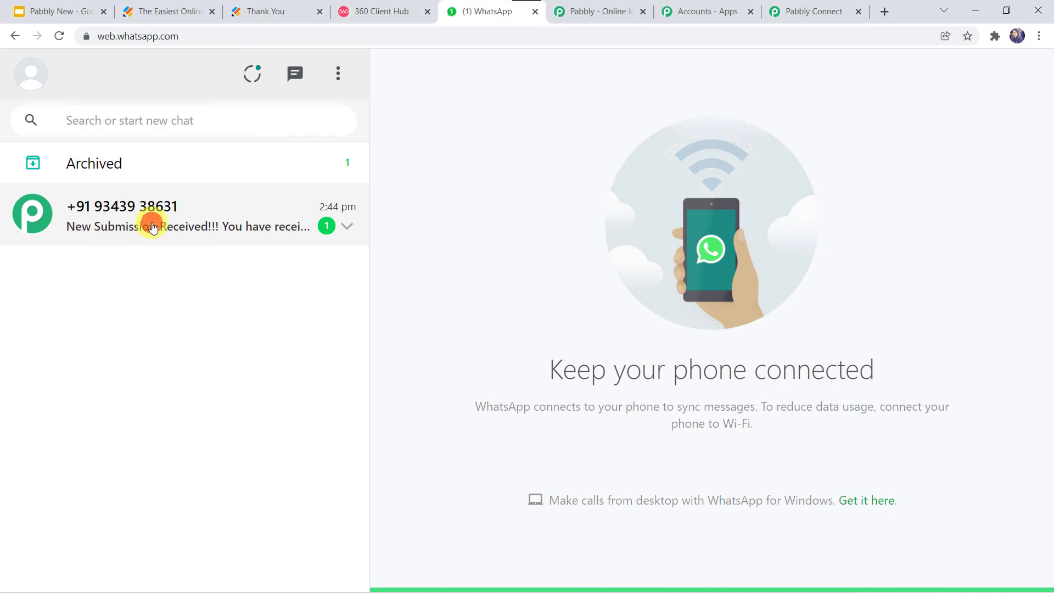
Check the name, e-mail and contact number in the 'New Submission Received!!!' WhatsApp message
{"action": "left_click", "coordinate": [154, 227]}
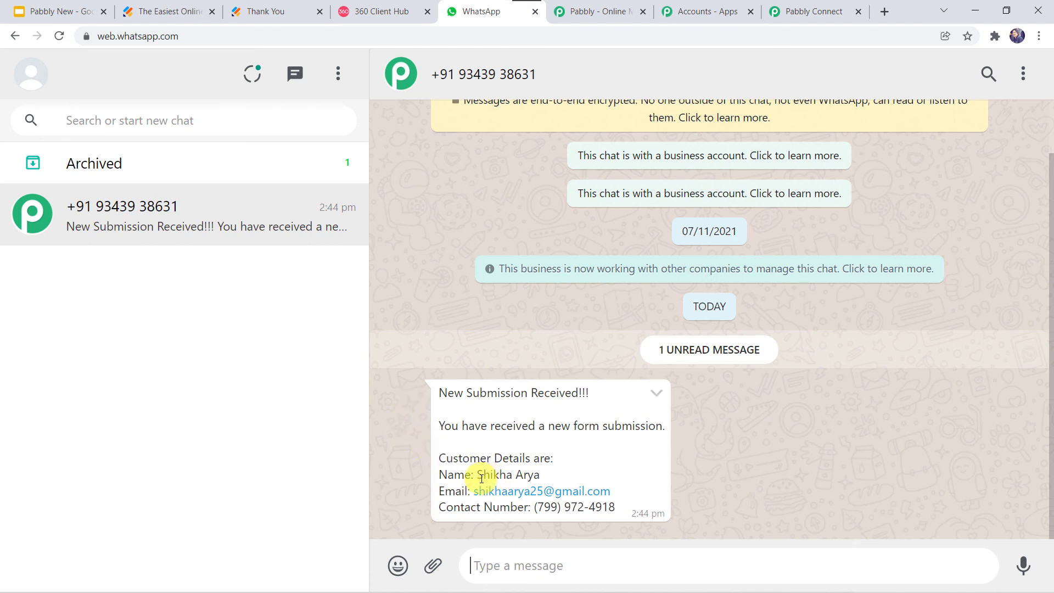
{"action": "left_click_drag", "start_coordinate": [476, 475], "coordinate": [556, 476]}
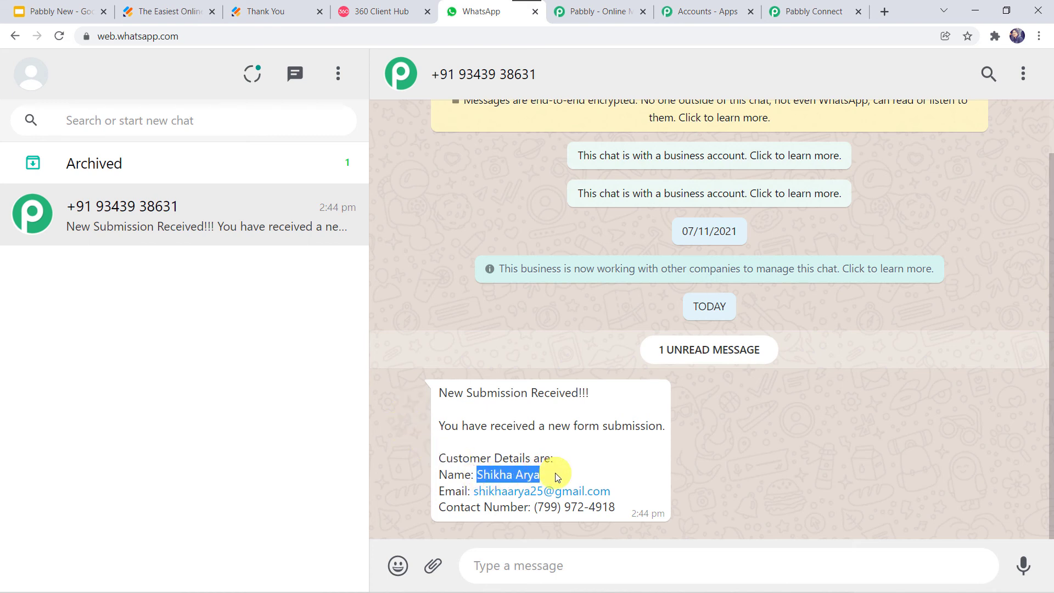
{"action": "left_click_drag", "start_coordinate": [471, 494], "coordinate": [657, 489]}
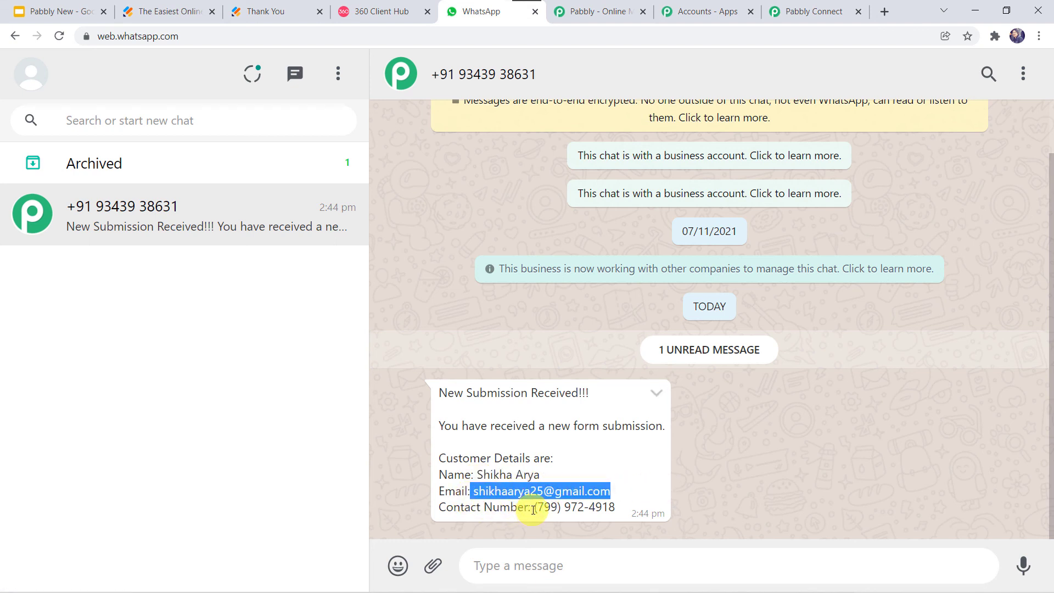
{"action": "left_click_drag", "start_coordinate": [532, 507], "coordinate": [640, 512]}
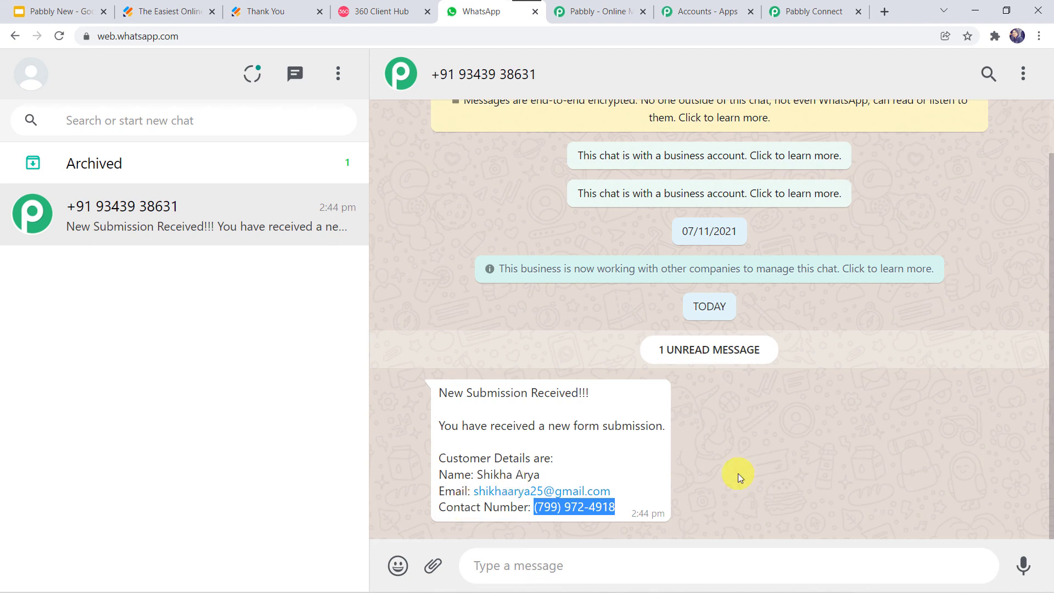
{"action": "left_click", "coordinate": [815, 7]}
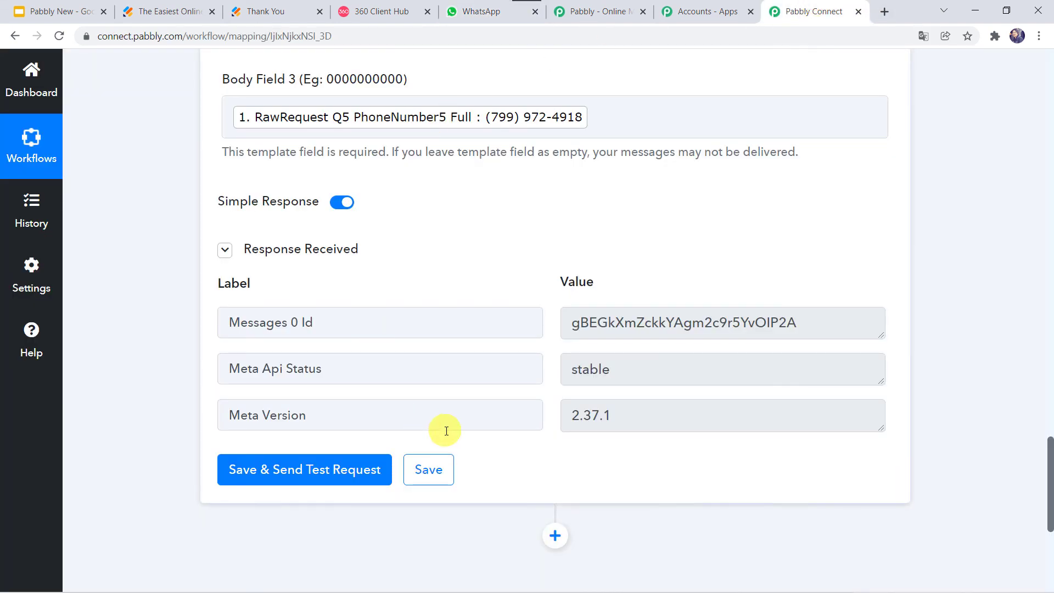
Save the WhatsApp action settings and bring up the Jotform Contact Form publish page
{"action": "left_click", "coordinate": [431, 463]}
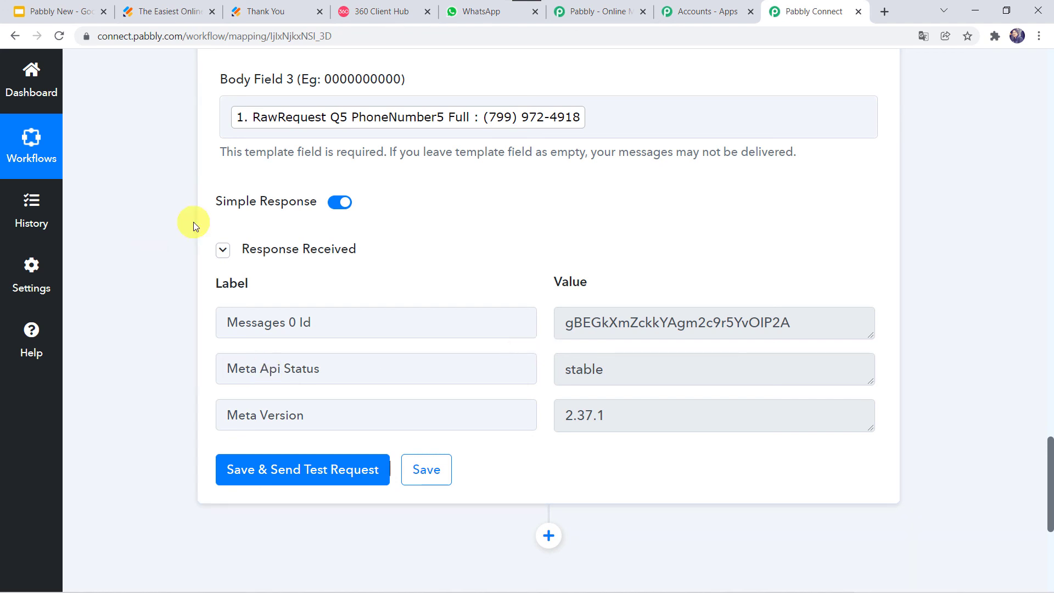
{"action": "left_click", "coordinate": [185, 6]}
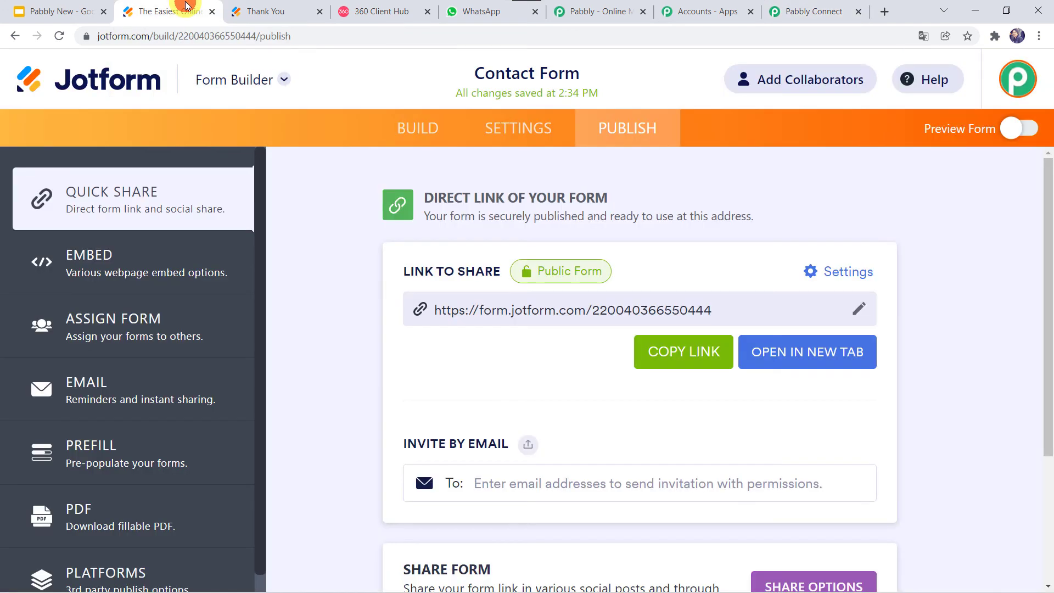
Open the live Contact Form and enter the customer's name, e-mail and phone number
{"action": "left_click", "coordinate": [788, 354]}
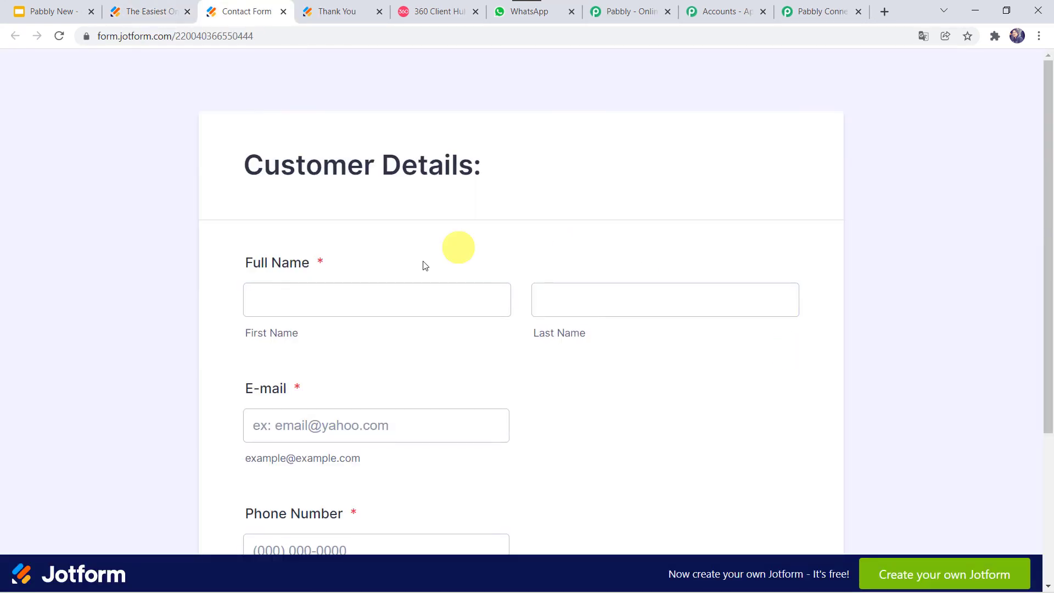
{"action": "left_click", "coordinate": [379, 310]}
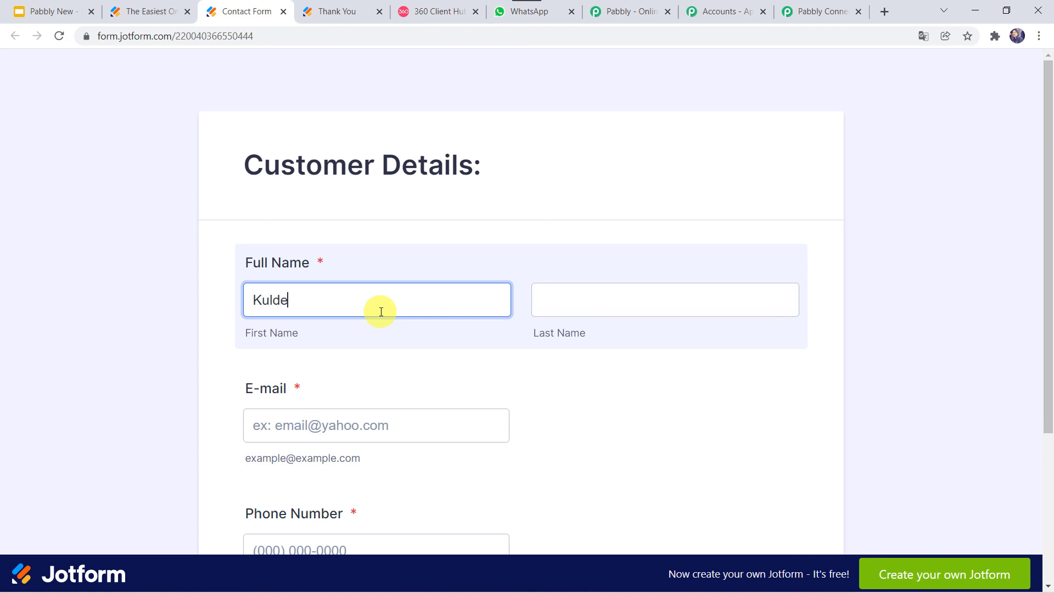
{"action": "key", "text": "Tab"}
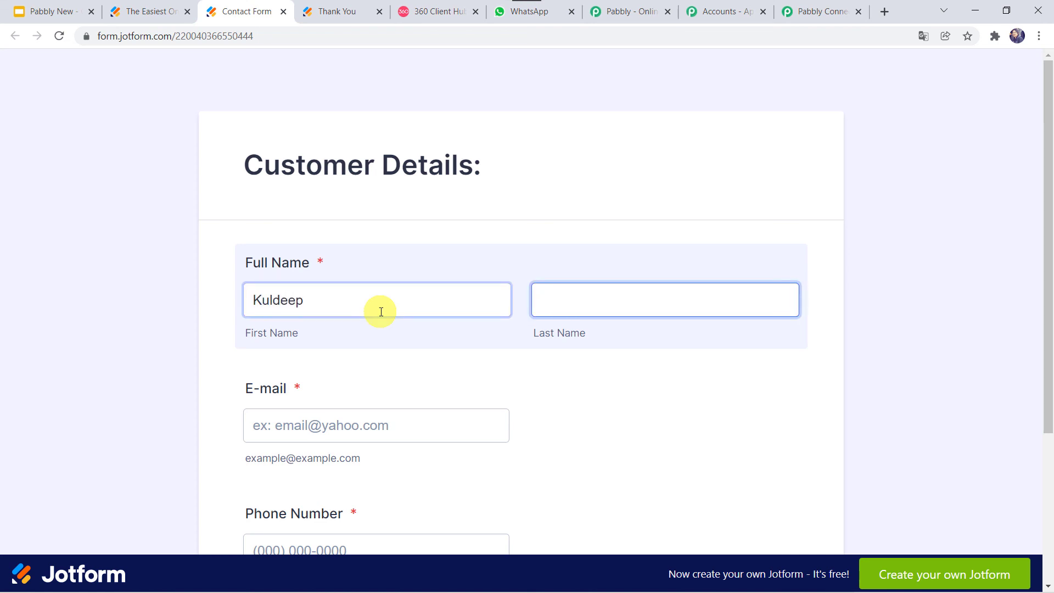
{"action": "key", "text": "Tab"}
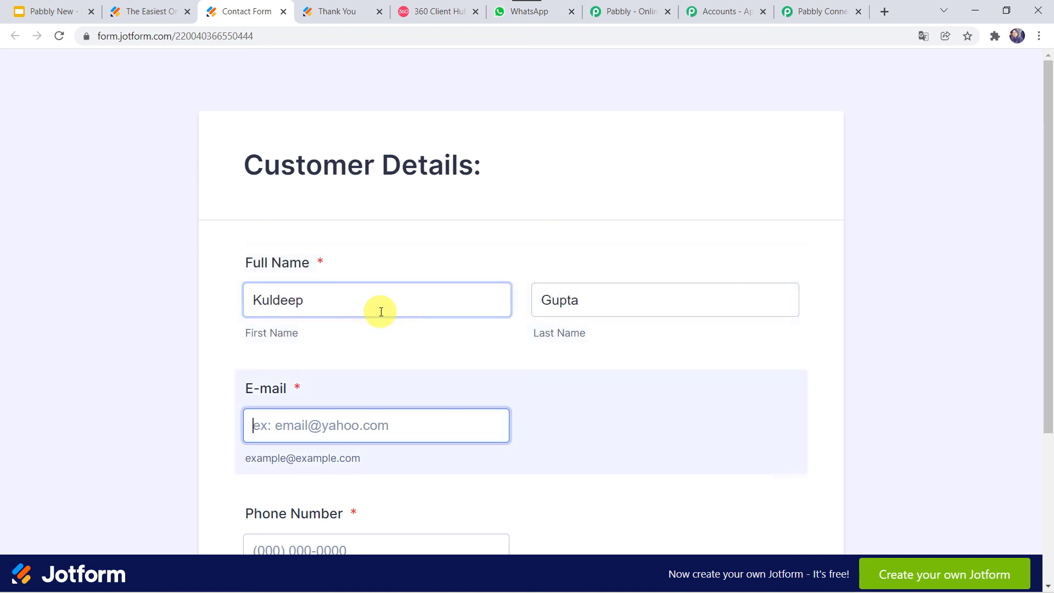
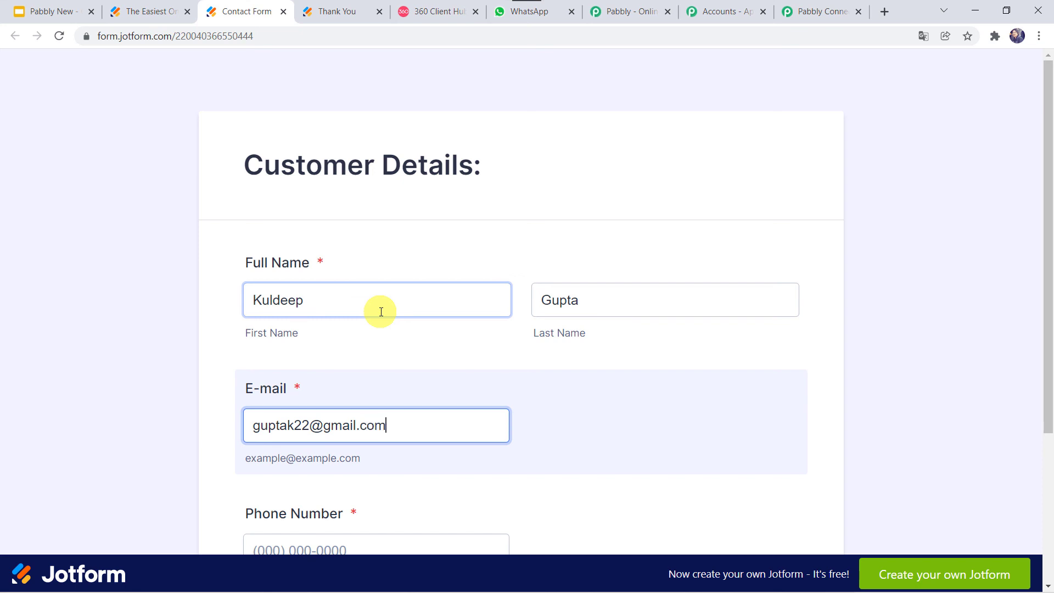
{"action": "key", "text": "Tab"}
Submit the test entry and switch to WhatsApp Web to check for it
{"action": "scroll", "coordinate": [381, 312], "scroll_direction": "down", "scroll_amount": 3}
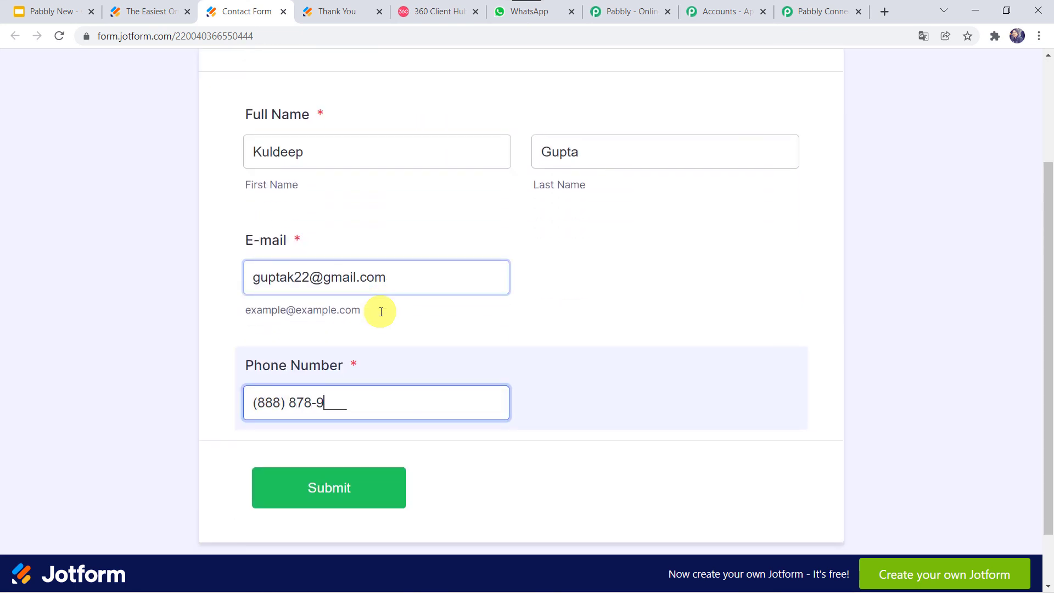
{"action": "left_click", "coordinate": [336, 490]}
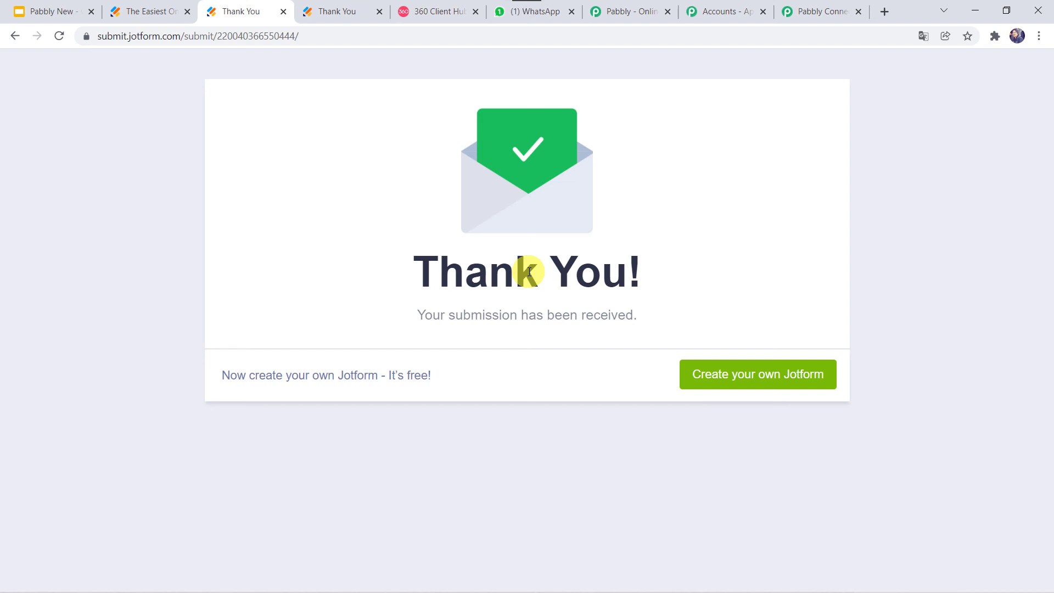
{"action": "left_click", "coordinate": [543, 15]}
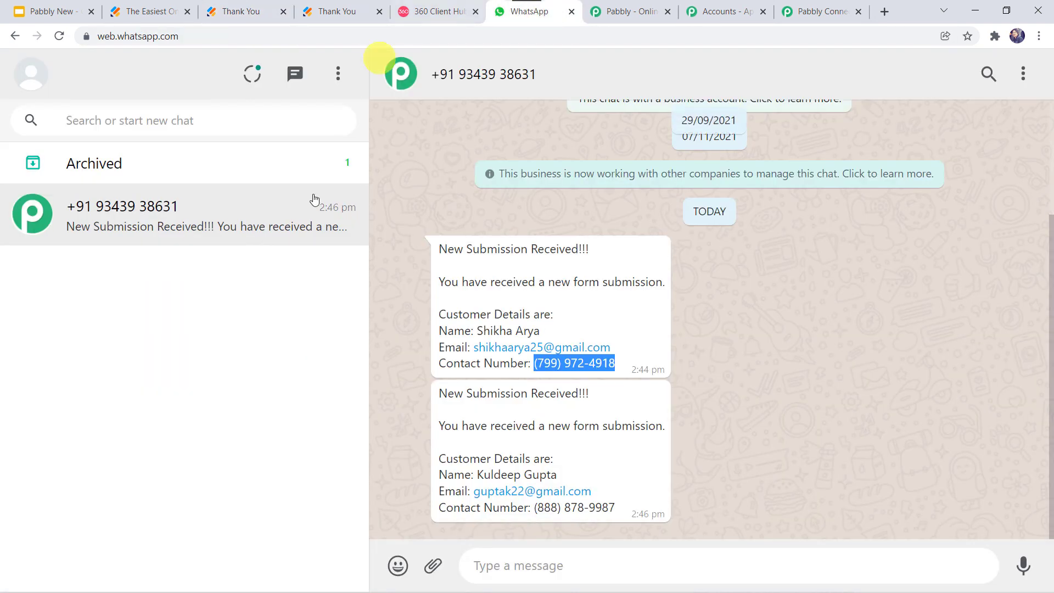
Read the second 'New Submission Received!!!' message, then return to the Pabbly Connect workflow
{"action": "left_click", "coordinate": [683, 438]}
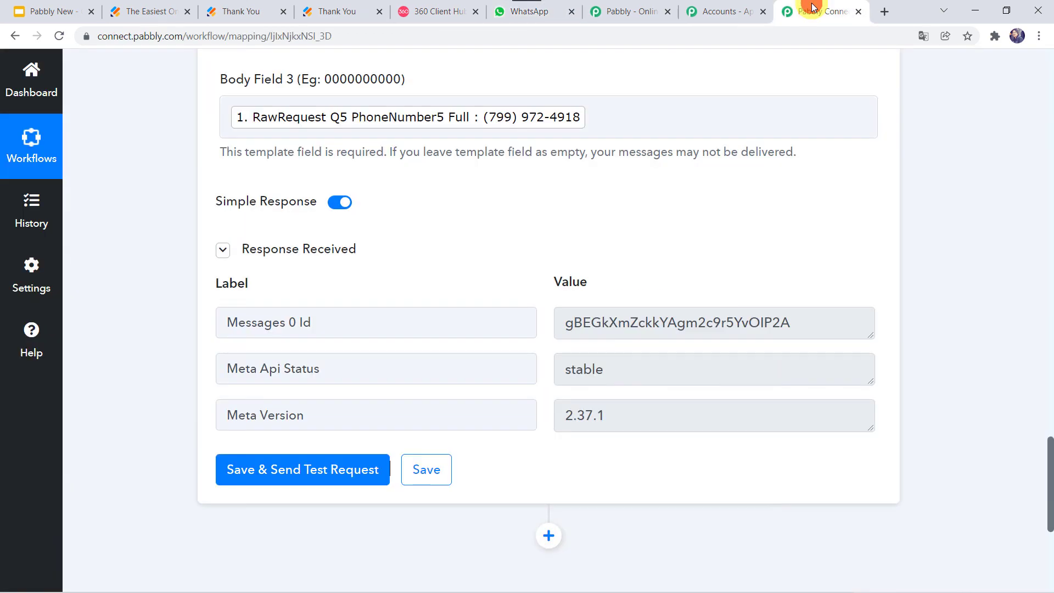
{"action": "left_click", "coordinate": [818, 11]}
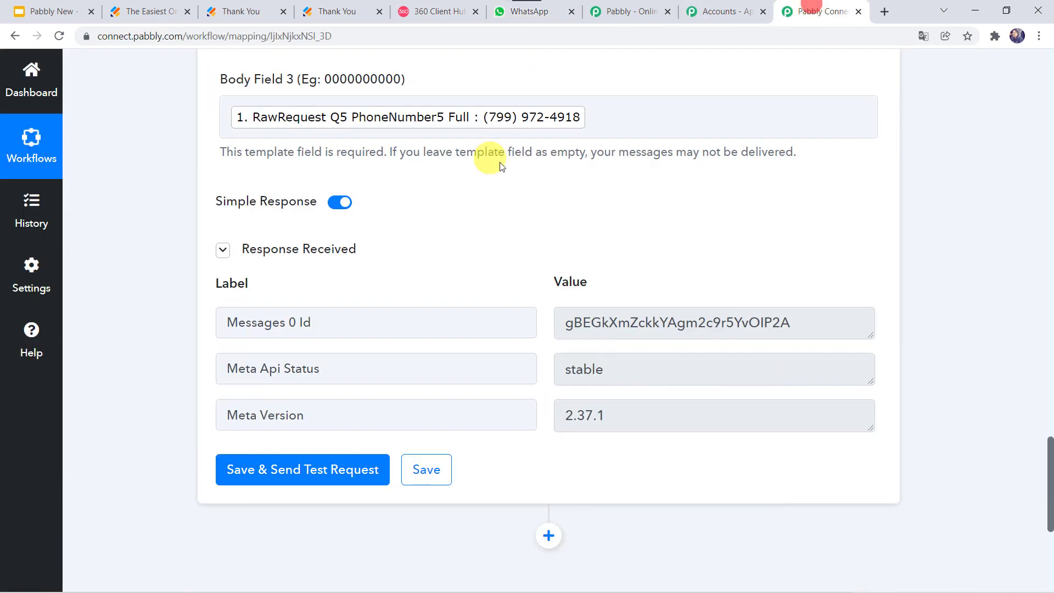
Collapse the WhatsApp by 360Dialog action and the JotForm New Response trigger
{"action": "scroll", "coordinate": [488, 154], "scroll_direction": "up", "scroll_amount": 3}
{"action": "scroll", "coordinate": [499, 162], "scroll_direction": "up", "scroll_amount": 15}
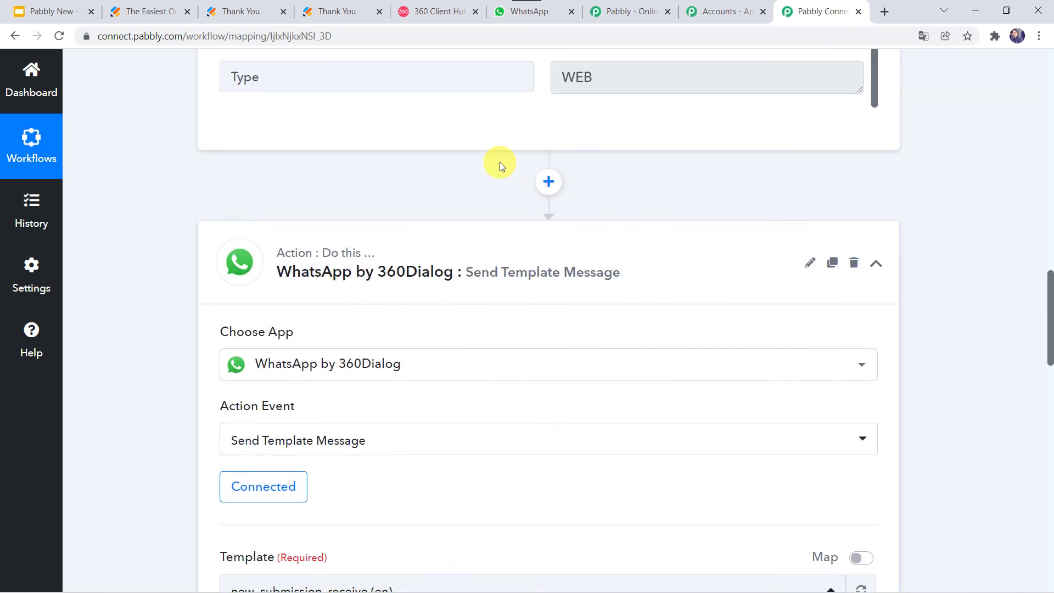
{"action": "left_click", "coordinate": [476, 271]}
{"action": "scroll", "coordinate": [476, 272], "scroll_direction": "up", "scroll_amount": 10}
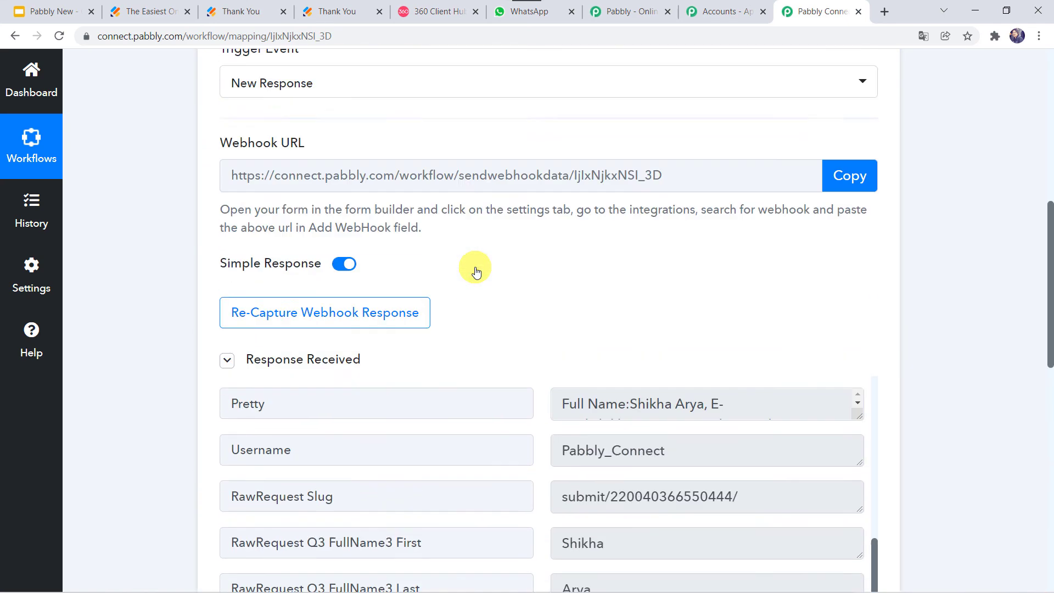
{"action": "scroll", "coordinate": [476, 271], "scroll_direction": "up", "scroll_amount": 3}
{"action": "left_click", "coordinate": [476, 271]}
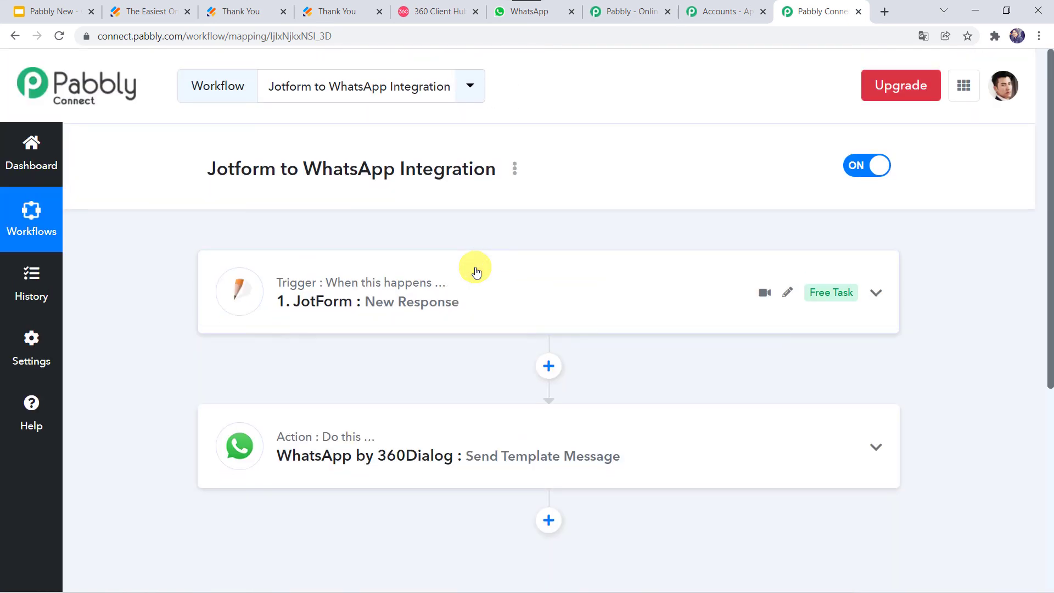